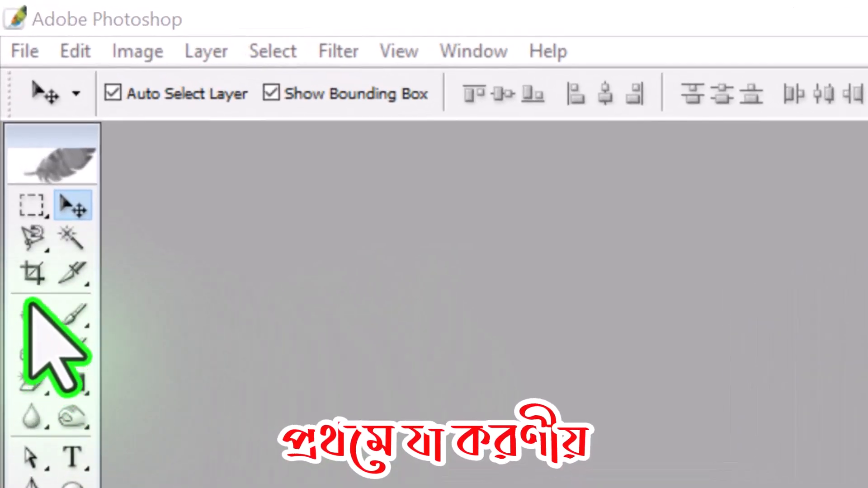
# Step: Set the Crop tool to a width of 3 in, a height of 2 in and a resolution of 300 pixels/inch
pyautogui.click(33, 273)
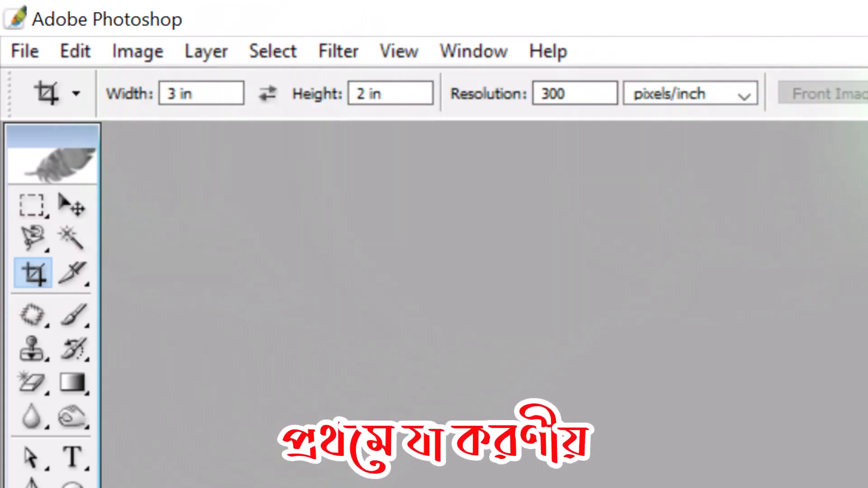
pyautogui.click(867, 94)
pyautogui.click(207, 93)
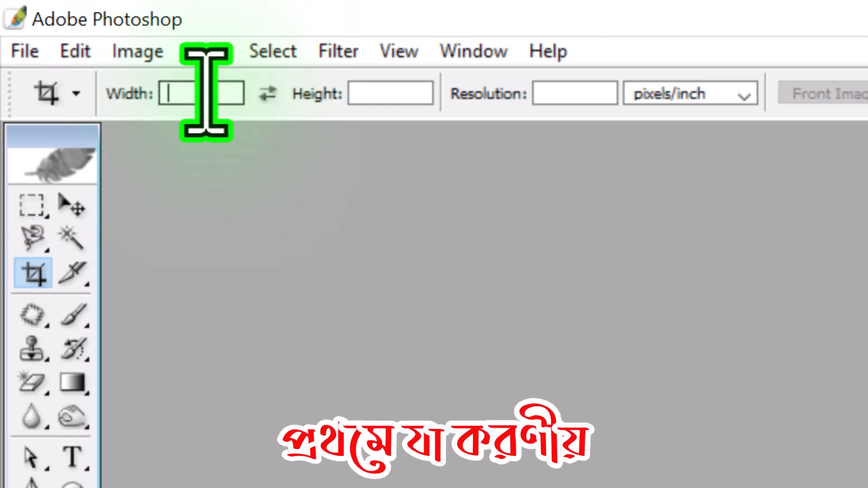
pyautogui.click(206, 91)
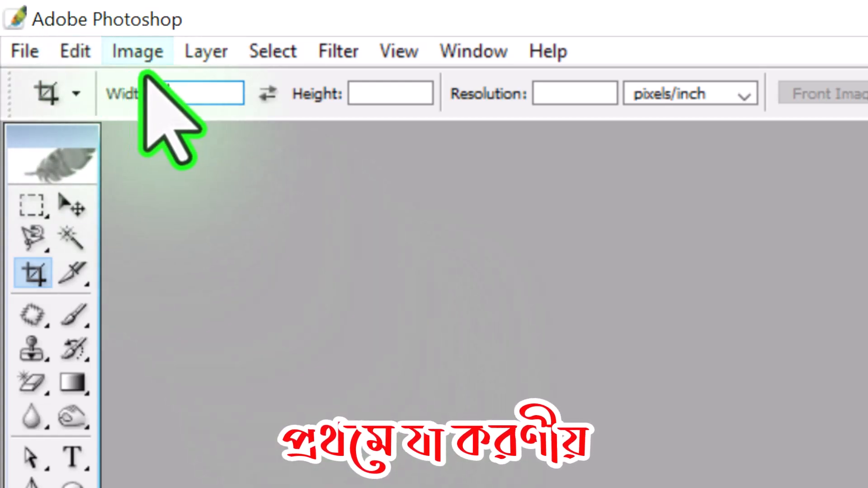
pyautogui.click(184, 93)
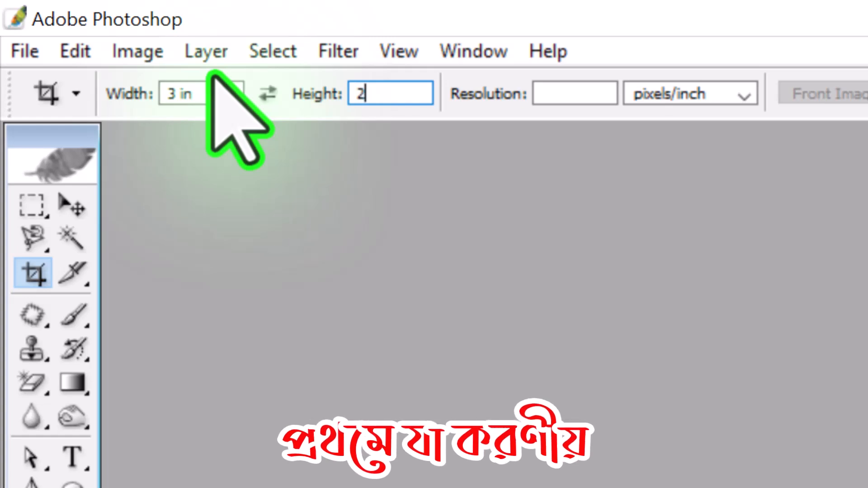
pyautogui.write('3')
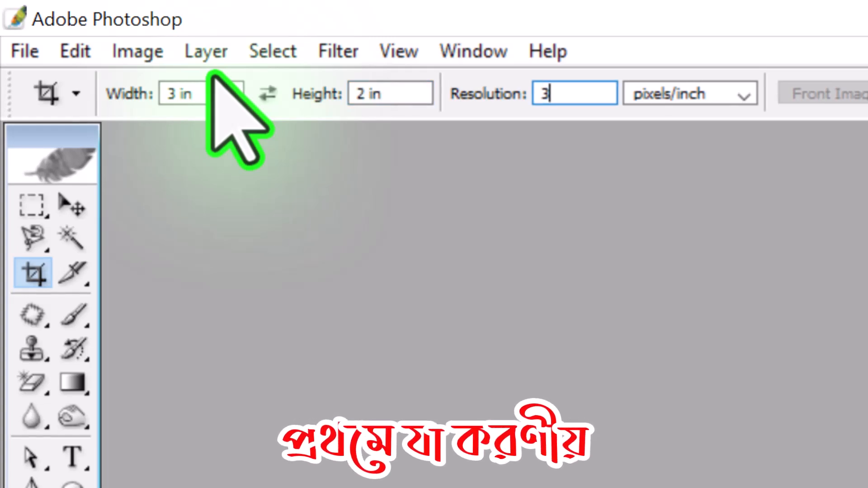
pyautogui.write('00')
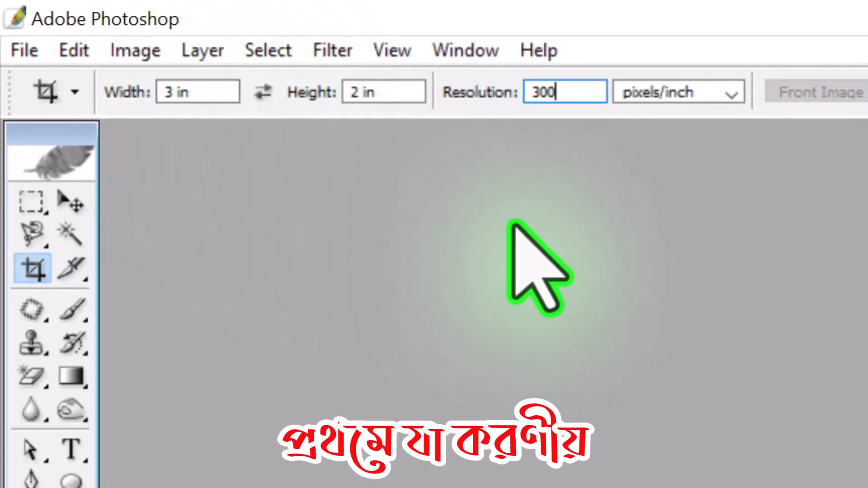
pyautogui.click(510, 223)
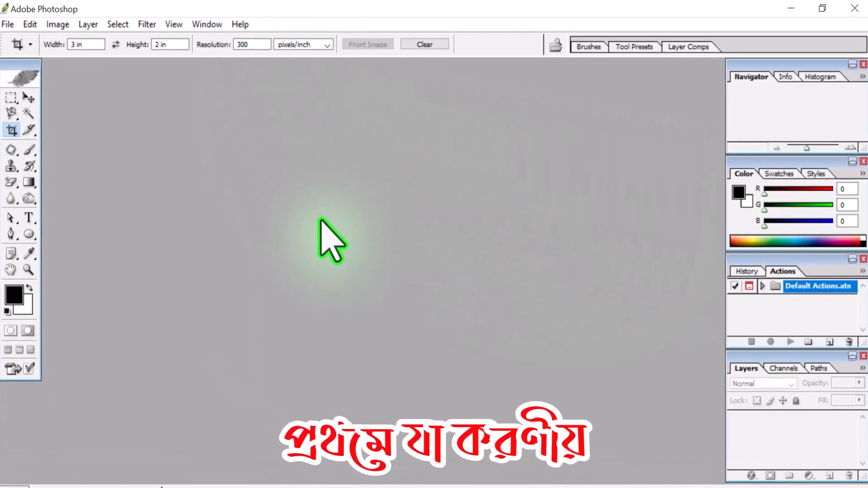
# Step: Create a new white RGB Color document using the Clipboard preset
pyautogui.hotkey('ctrl', 'n')
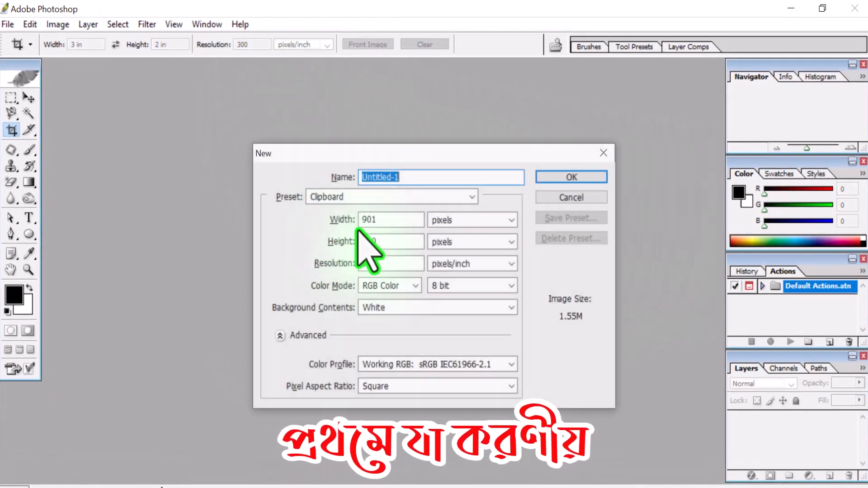
pyautogui.click(574, 177)
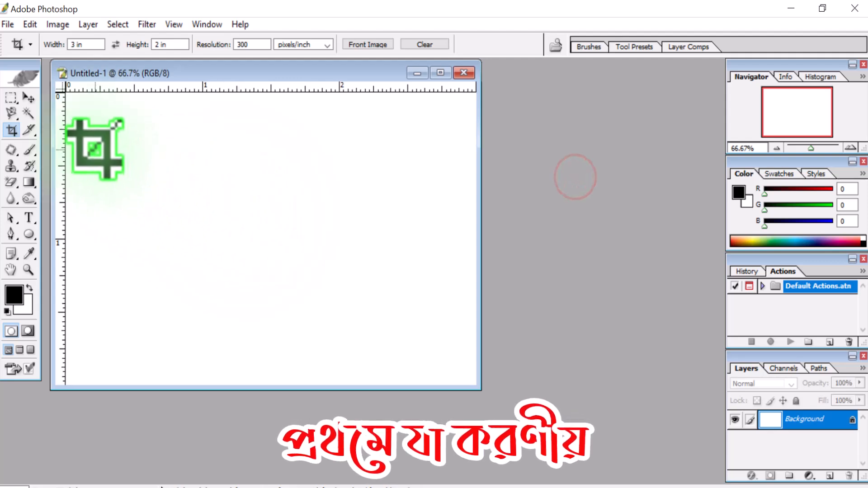
pyautogui.moveTo(101, 146); pyautogui.dragTo(306, 291)
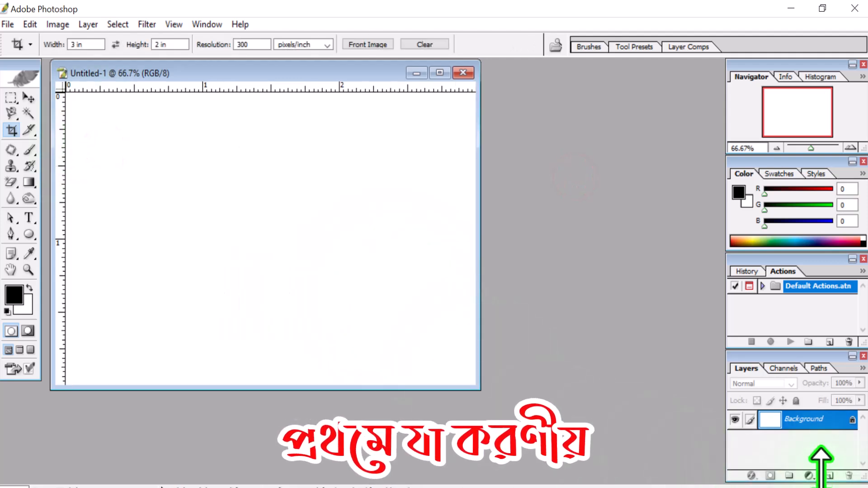
# Step: Add a Solid Color fill layer in bright sky blue over the white background
pyautogui.click(808, 476)
pyautogui.click(778, 218)
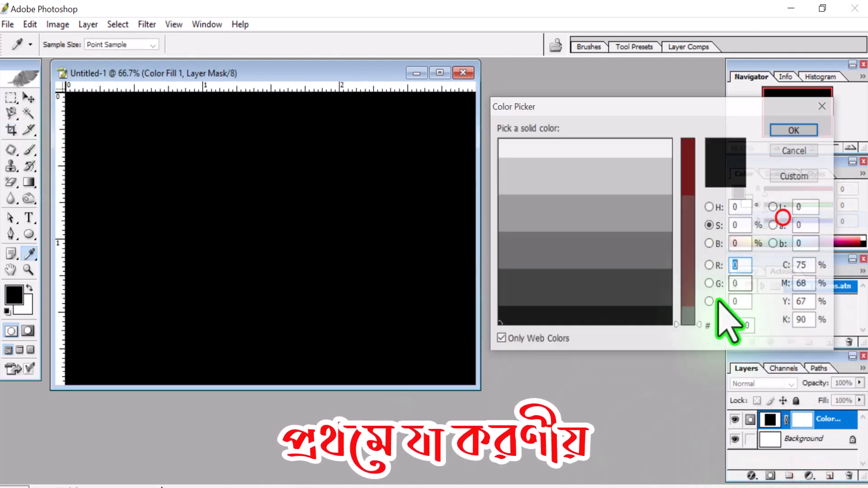
pyautogui.click(685, 156)
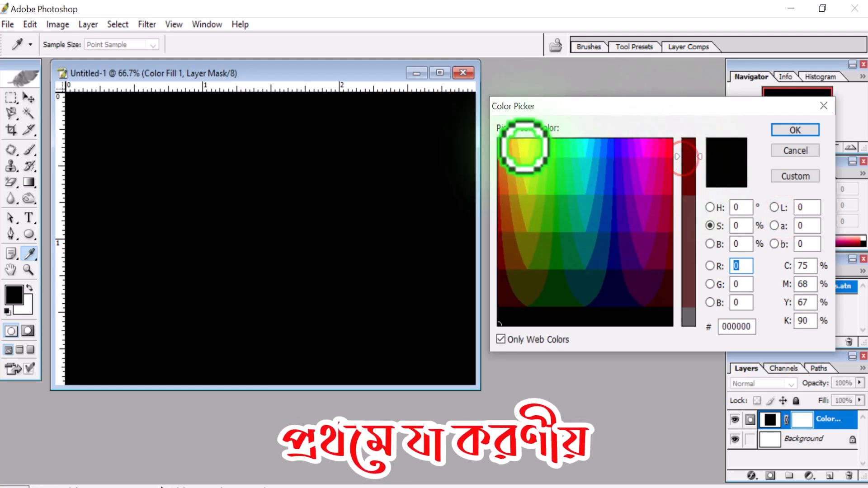
pyautogui.click(589, 143)
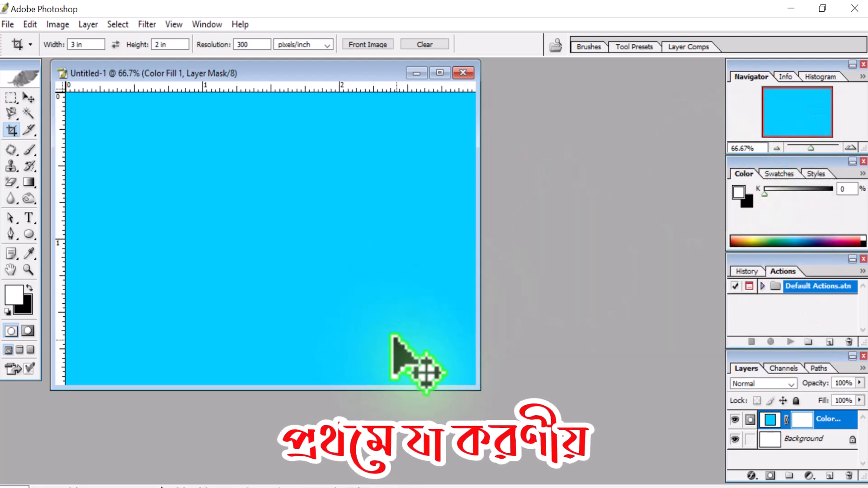
# Step: Save the blue image to the Desktop as the JPEG Untitled-1.jpg at quality 12, and close the document without saving further changes
pyautogui.hotkey('ctrl', 's')
pyautogui.click(271, 133)
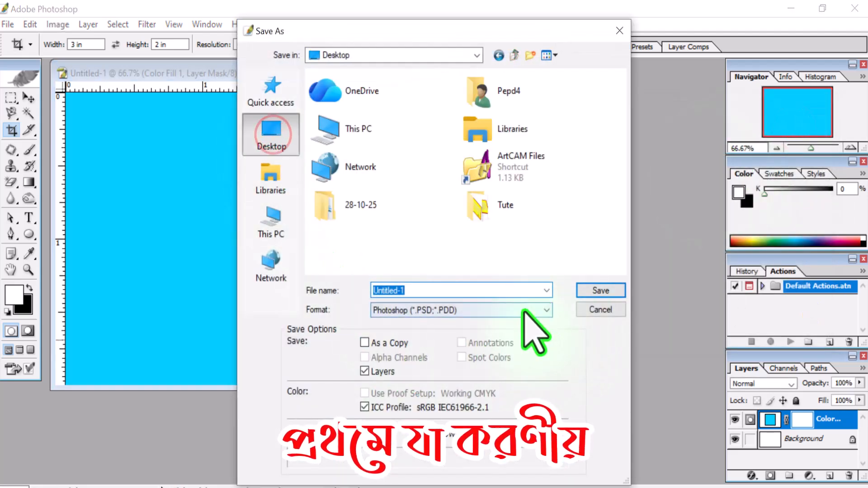
pyautogui.click(524, 310)
pyautogui.click(470, 381)
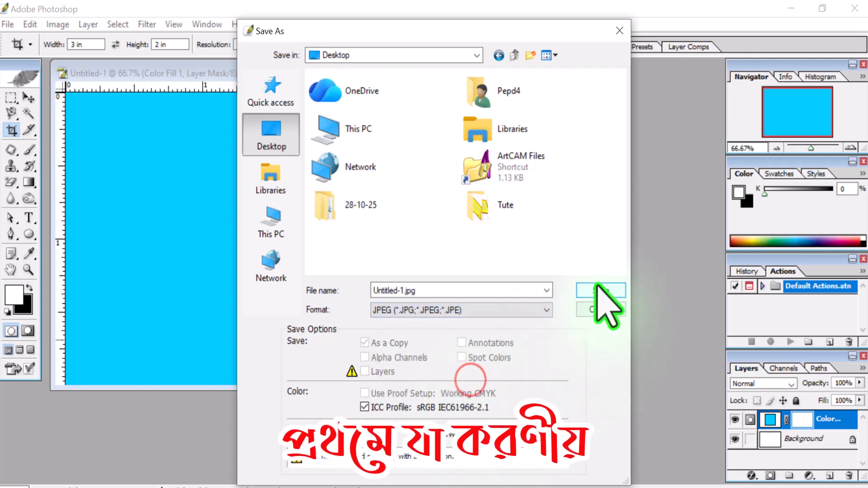
pyautogui.click(442, 288)
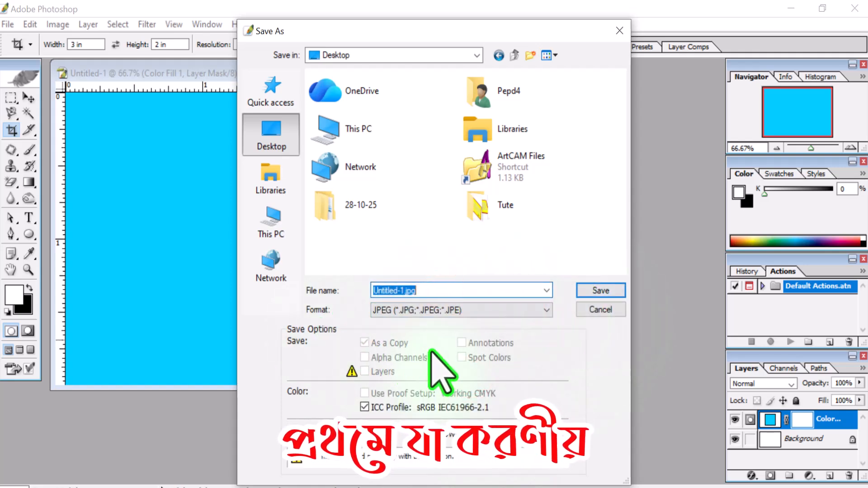
pyautogui.press('Return')
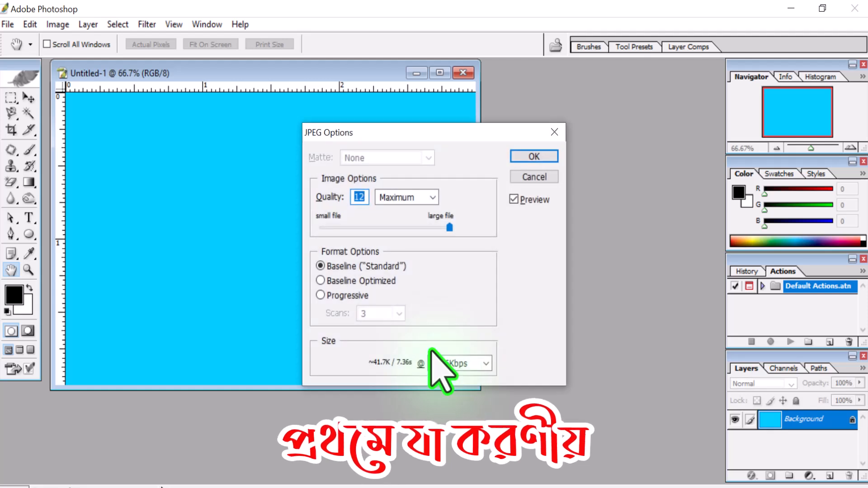
pyautogui.press('Return')
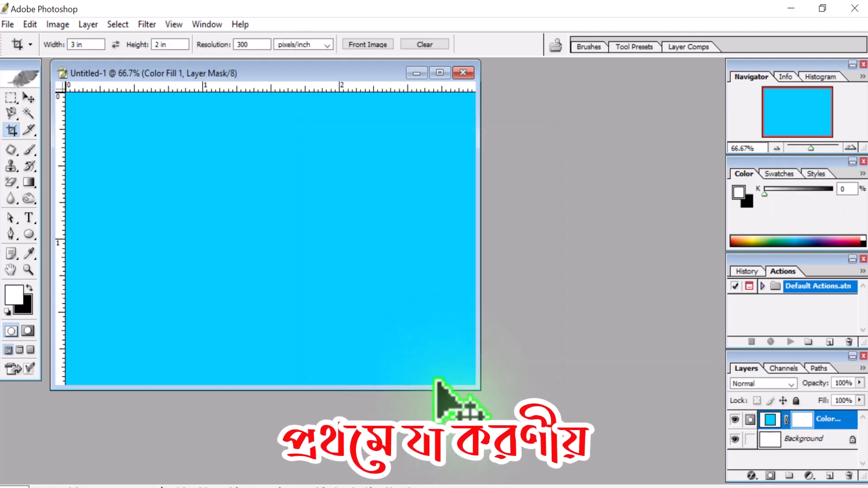
pyautogui.hotkey('ctrl', 'w')
pyautogui.click(438, 207)
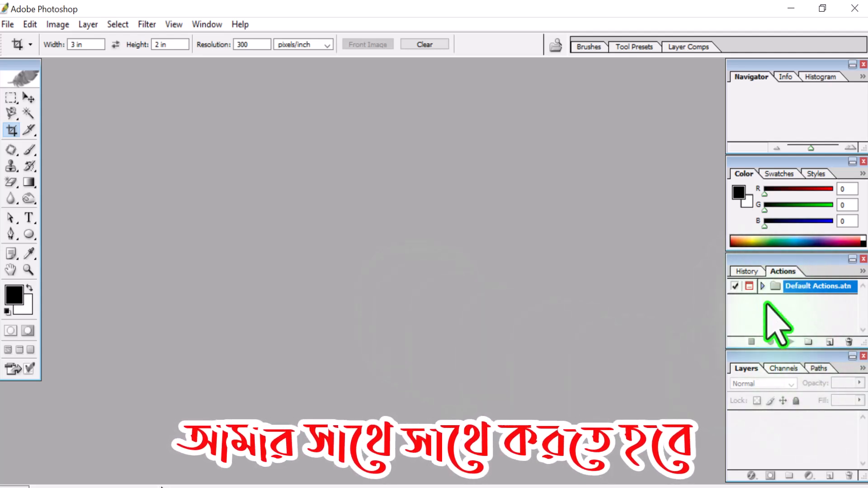
# Step: Create a new action set named Set 1
pyautogui.click(745, 271)
pyautogui.click(778, 270)
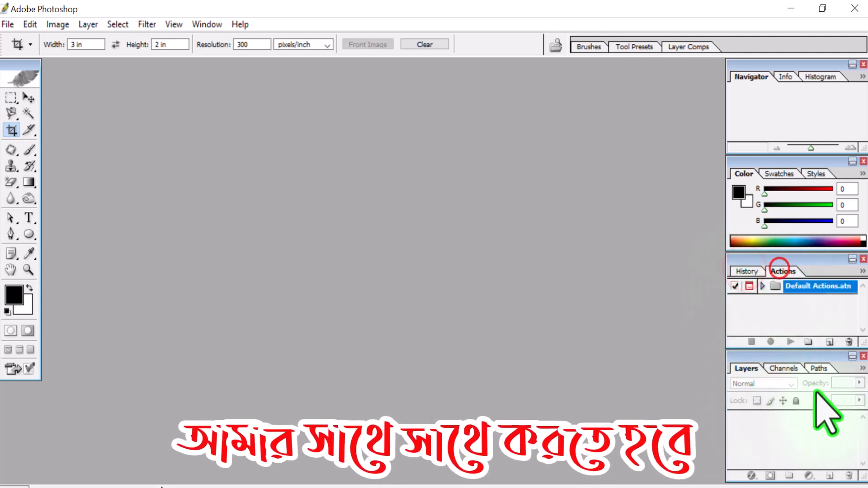
pyautogui.click(809, 342)
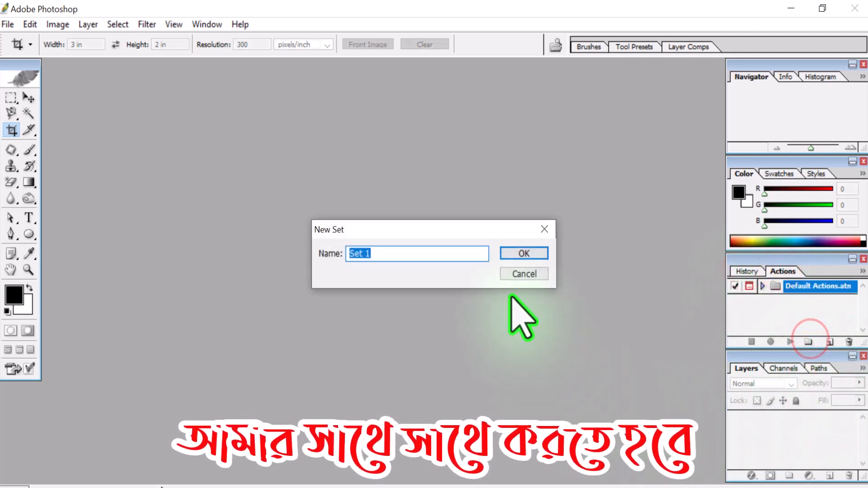
pyautogui.click(514, 252)
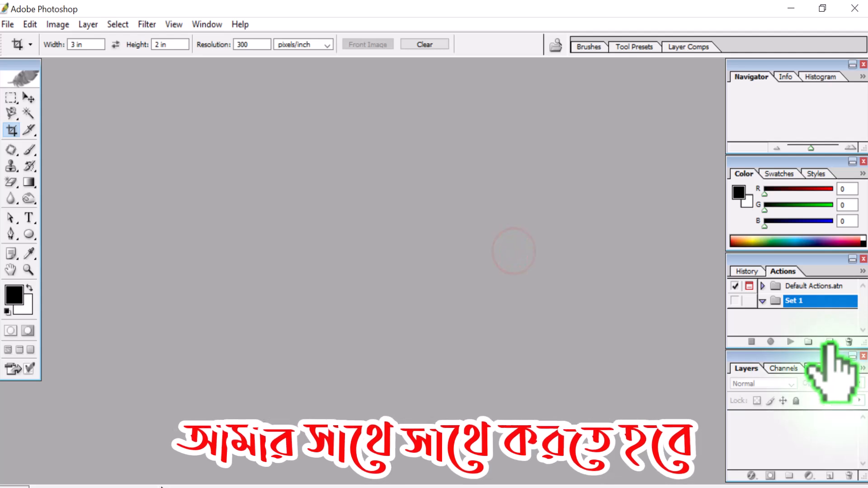
# Step: Start recording a new action named Action 1 in Set 1 with F4 as its function key
pyautogui.click(829, 342)
pyautogui.click(398, 299)
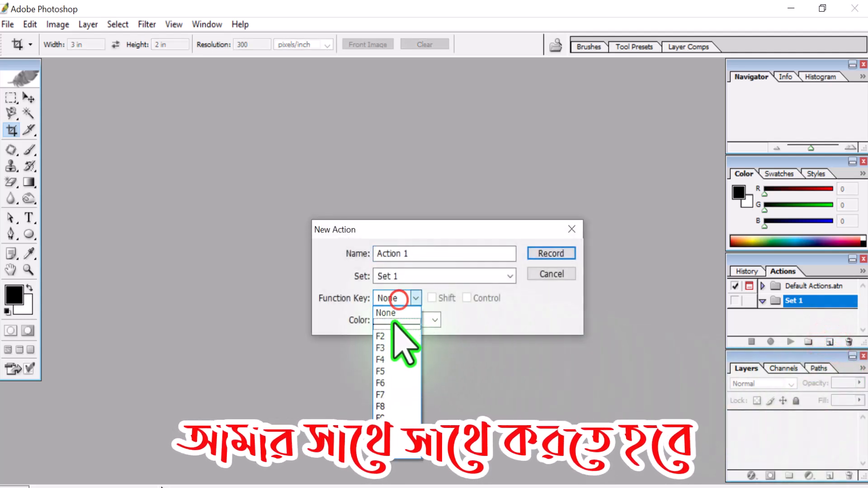
pyautogui.click(396, 359)
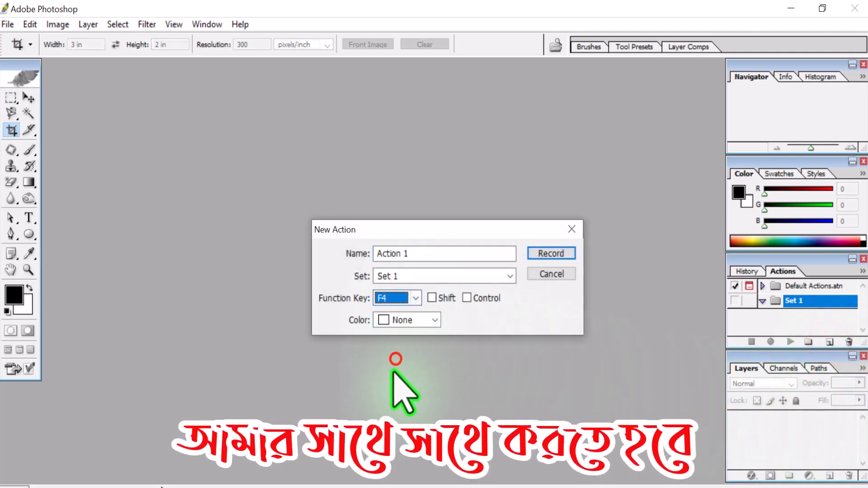
pyautogui.click(562, 254)
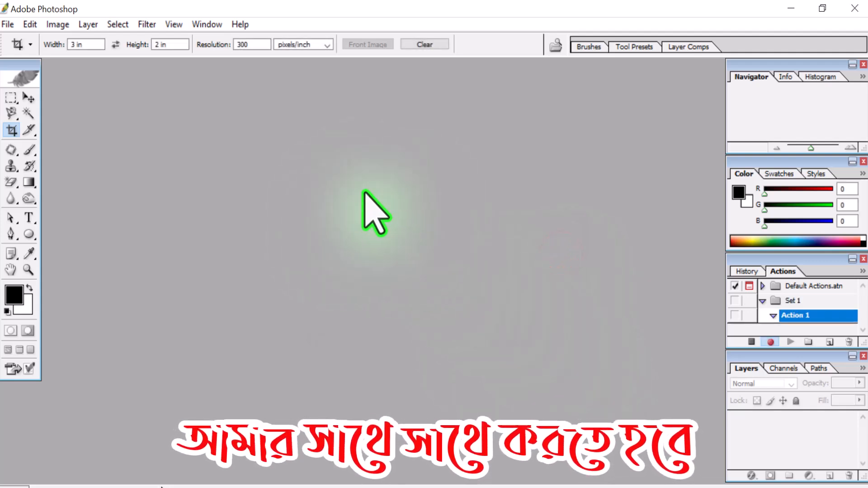
# Step: Open Untitled-1.jpg from the Desktop in a maximized window and crop it from its upper-left corner to 3 × 2 in
pyautogui.doubleClick(363, 191)
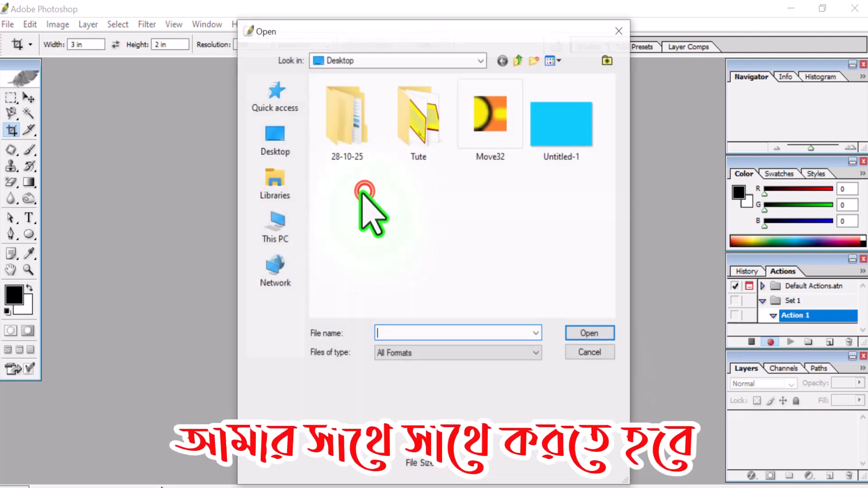
pyautogui.doubleClick(565, 128)
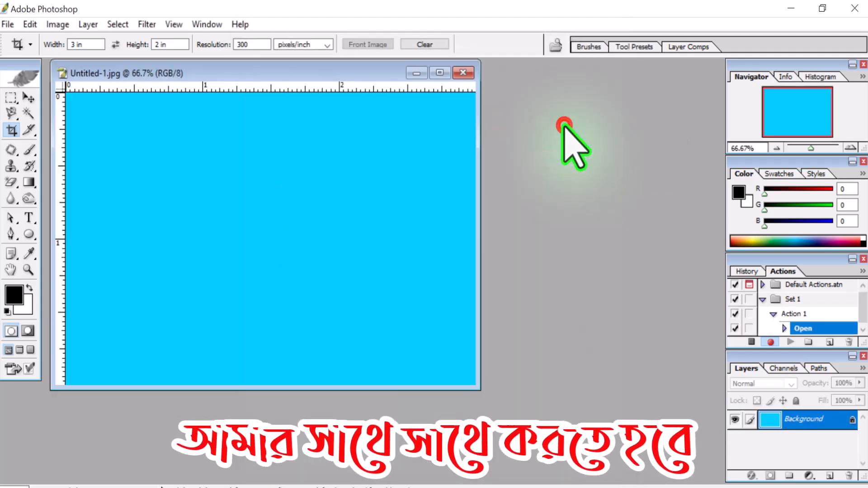
pyautogui.doubleClick(443, 74)
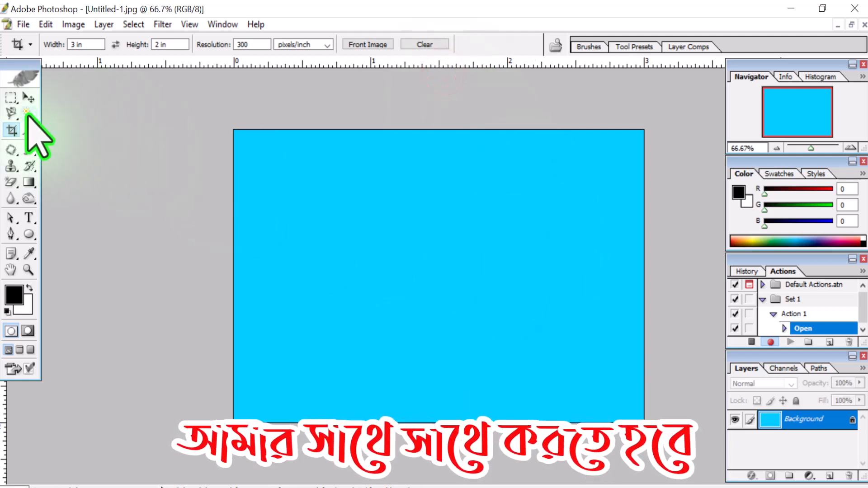
pyautogui.moveTo(210, 105); pyautogui.dragTo(526, 415)
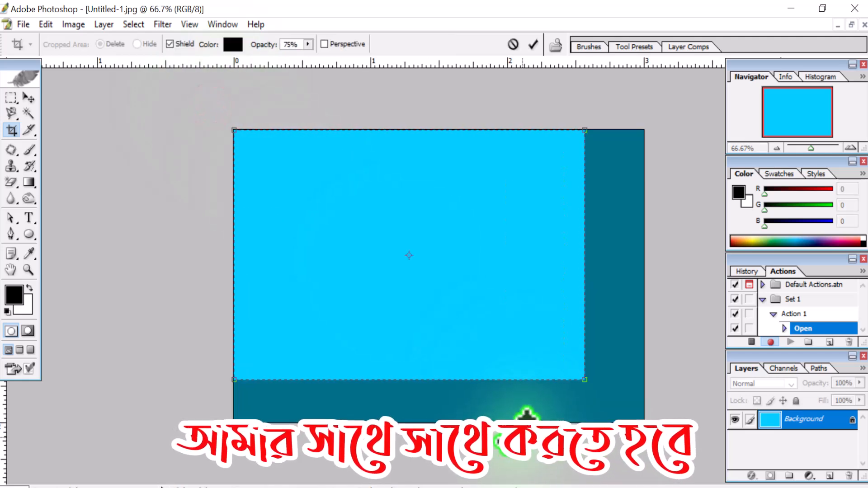
pyautogui.doubleClick(501, 312)
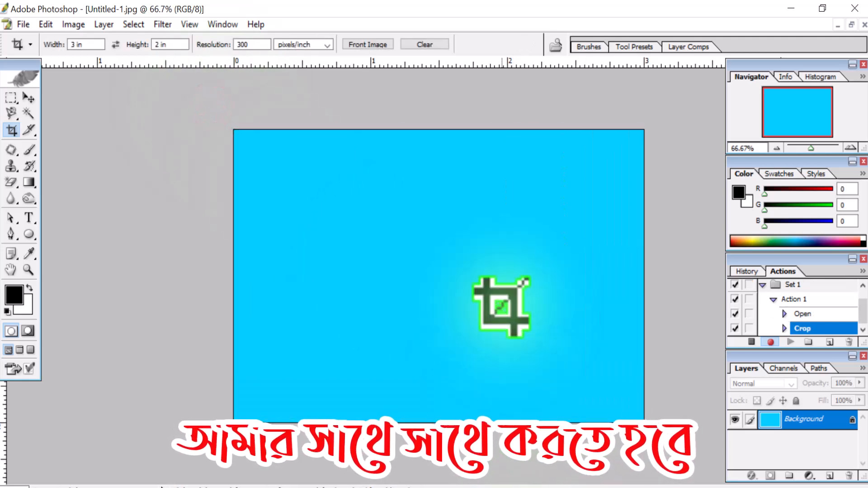
# Step: Cut the entire cropped image to the clipboard and close the document without saving changes
pyautogui.hotkey('ctrl', 'a')
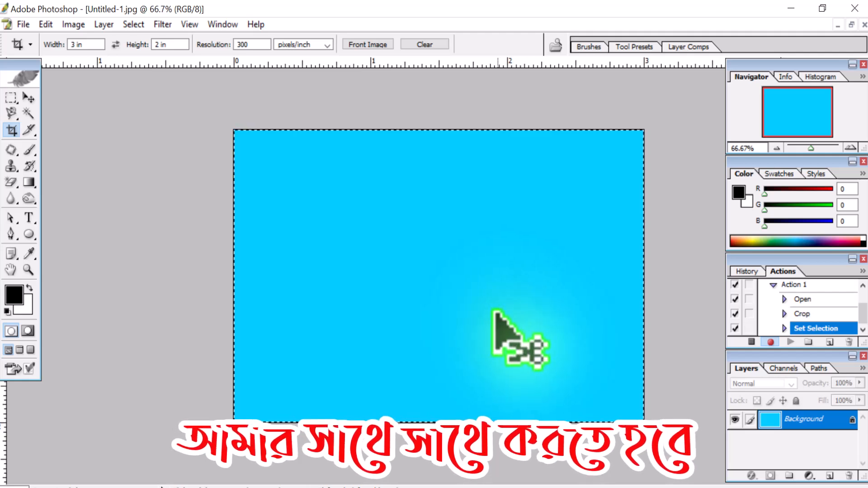
pyautogui.hotkey('ctrl', 'x')
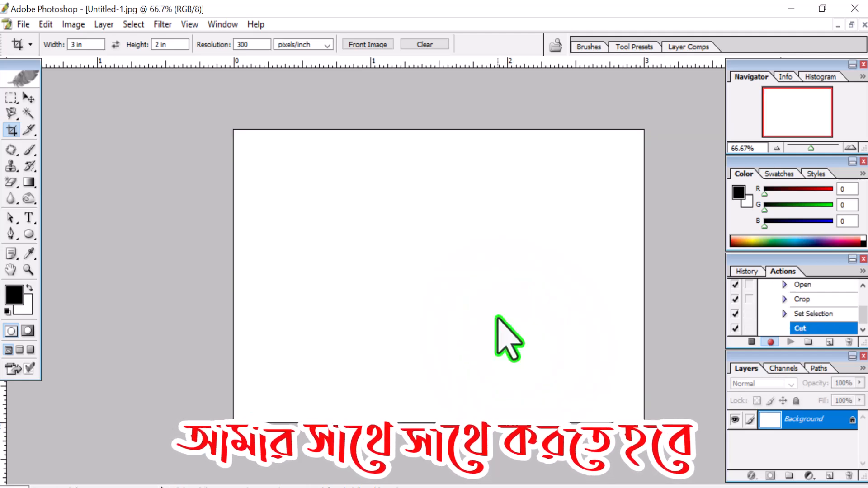
pyautogui.hotkey('ctrl', 'w')
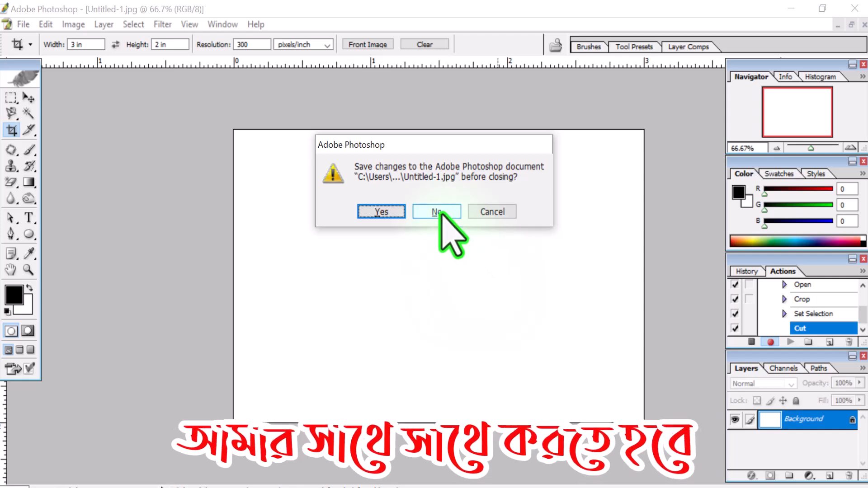
pyautogui.click(439, 212)
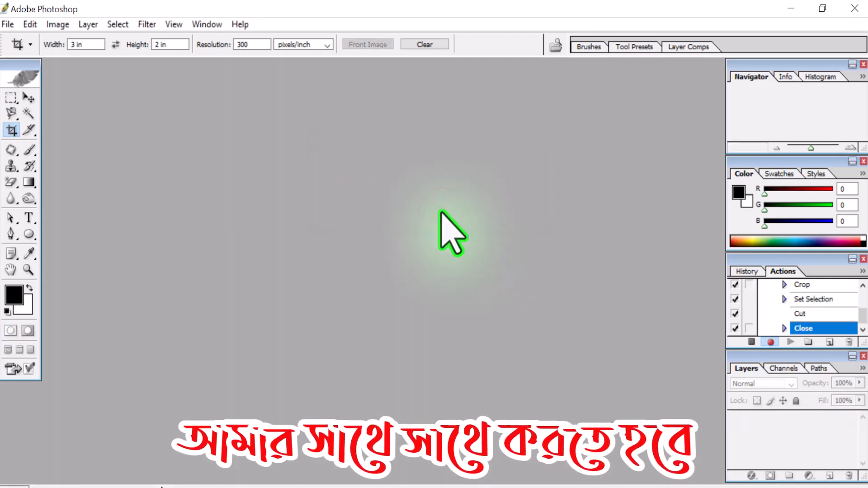
# Step: Create a new RGB document from the 4 x 6 inch preset at 300 pixels/inch with a white background
pyautogui.hotkey('ctrl', 'n')
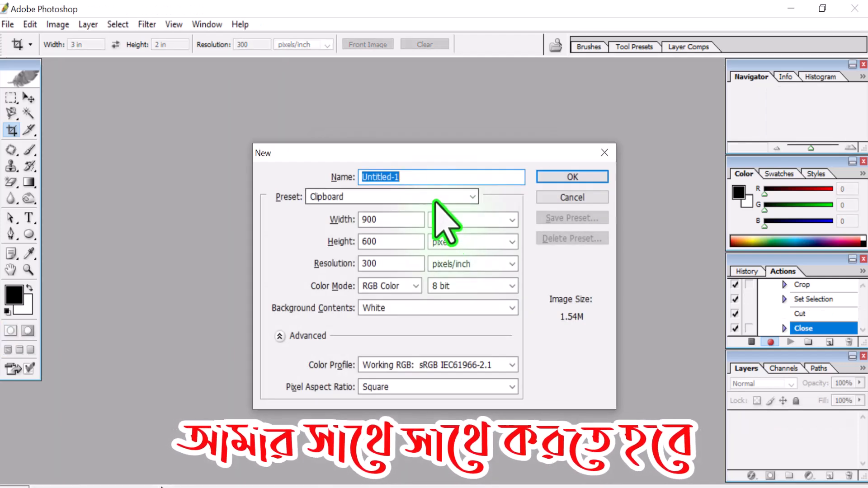
pyautogui.click(435, 200)
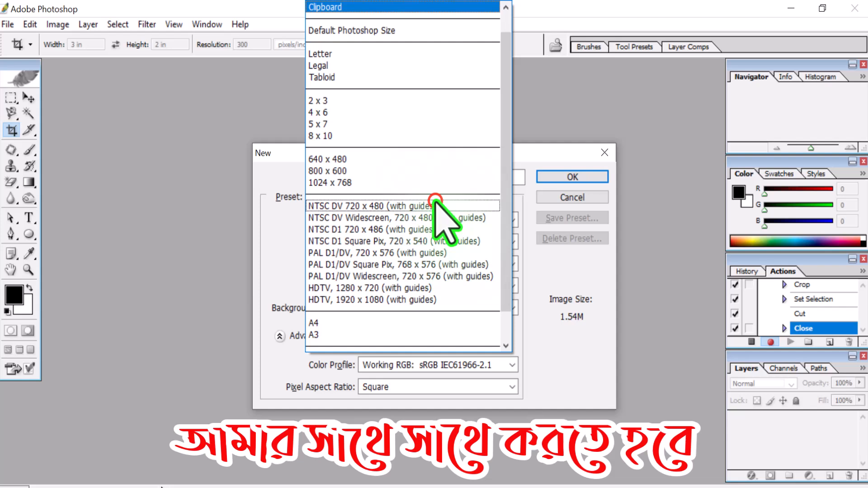
pyautogui.click(318, 113)
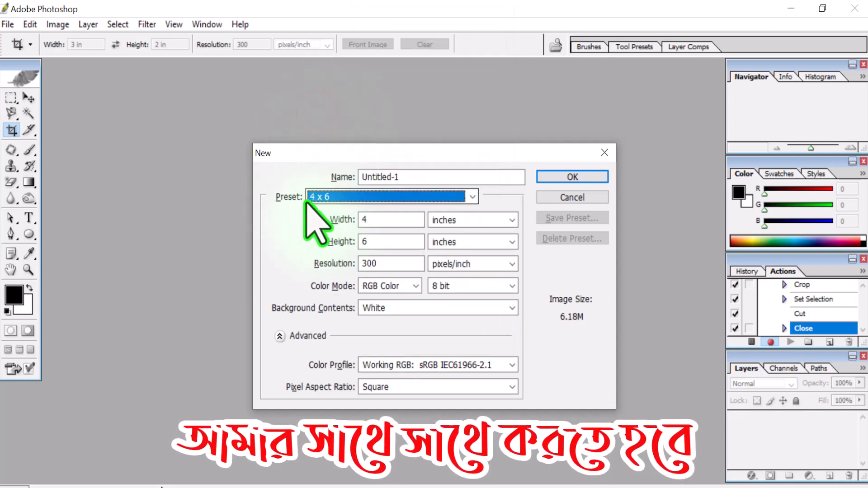
pyautogui.click(565, 176)
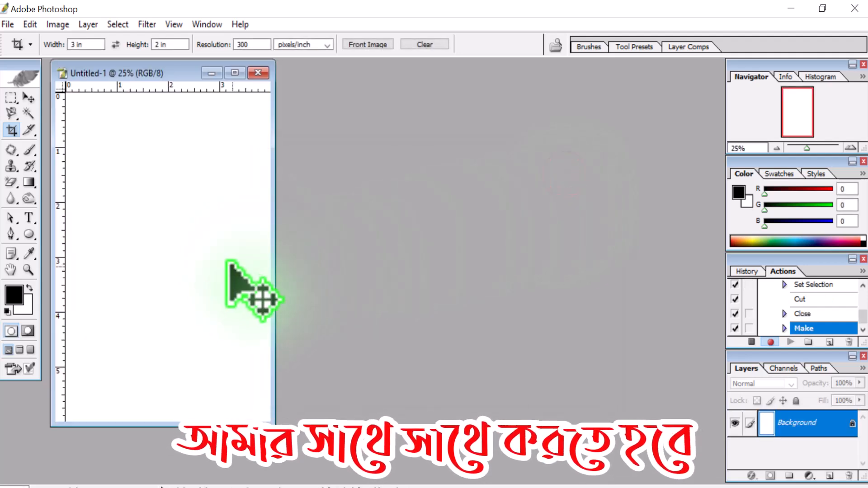
# Step: Paste the cut image into the new document and move it up into the upper half of the page
pyautogui.hotkey('ctrl', 'v')
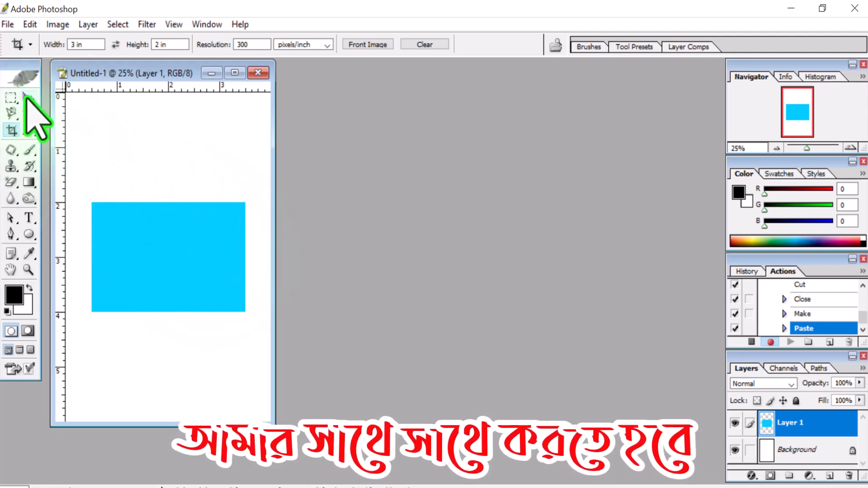
pyautogui.press('v')
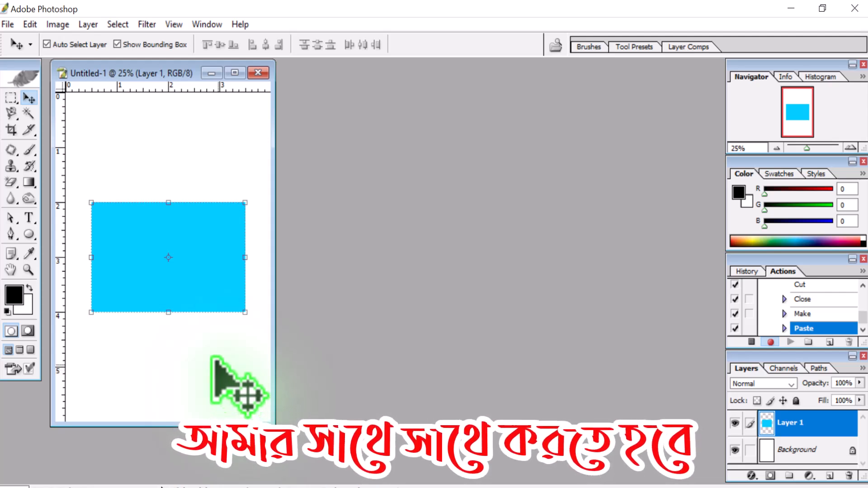
pyautogui.moveTo(182, 276); pyautogui.dragTo(179, 190)
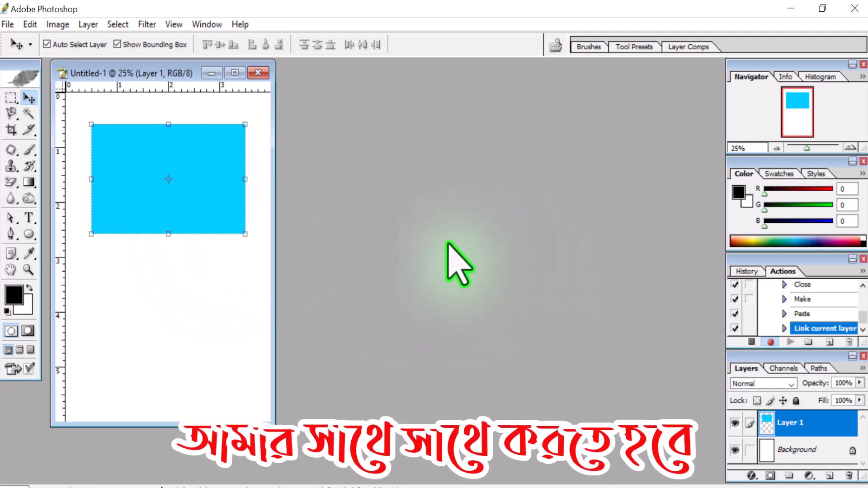
# Step: Open Untitled-1.jpg from the Desktop again in a maximized window and crop it from its upper-left corner to 3 × 2 in
pyautogui.click(427, 219)
pyautogui.doubleClick(428, 219)
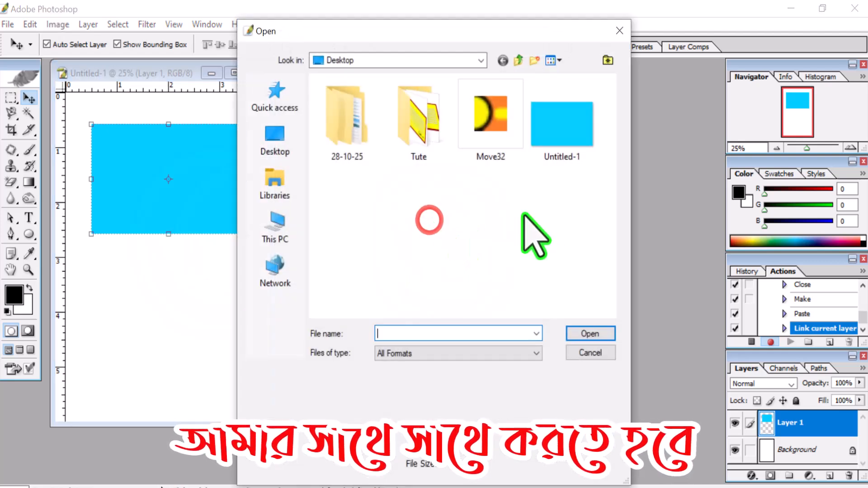
pyautogui.doubleClick(564, 141)
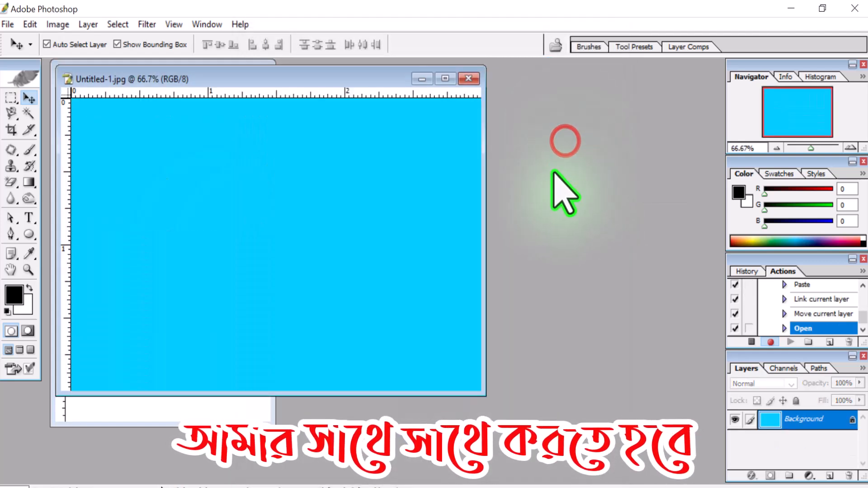
pyautogui.click(445, 77)
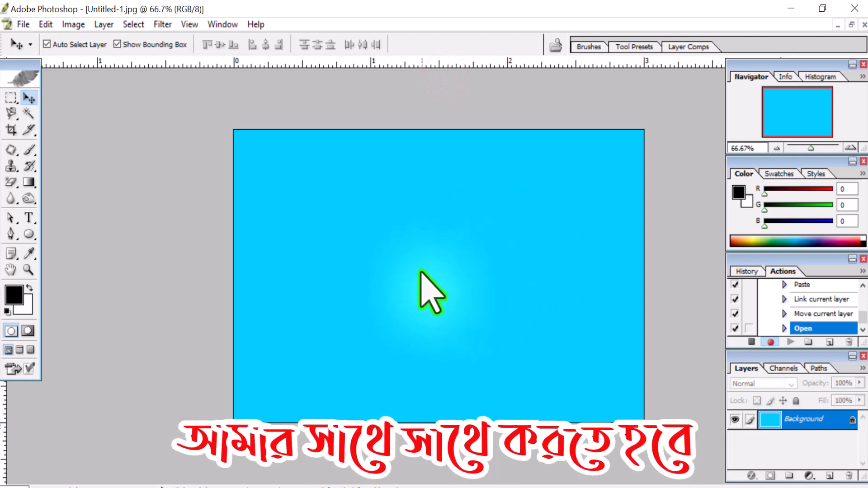
pyautogui.press('c')
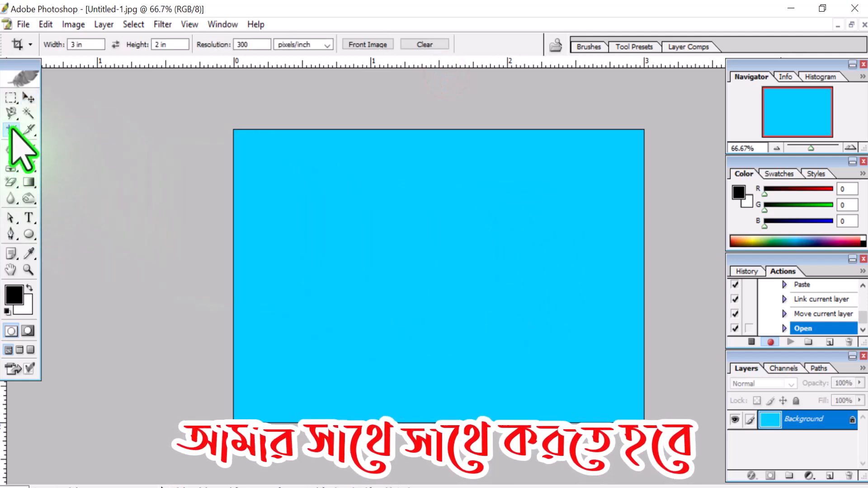
pyautogui.moveTo(209, 105); pyautogui.dragTo(571, 370)
pyautogui.press('Return')
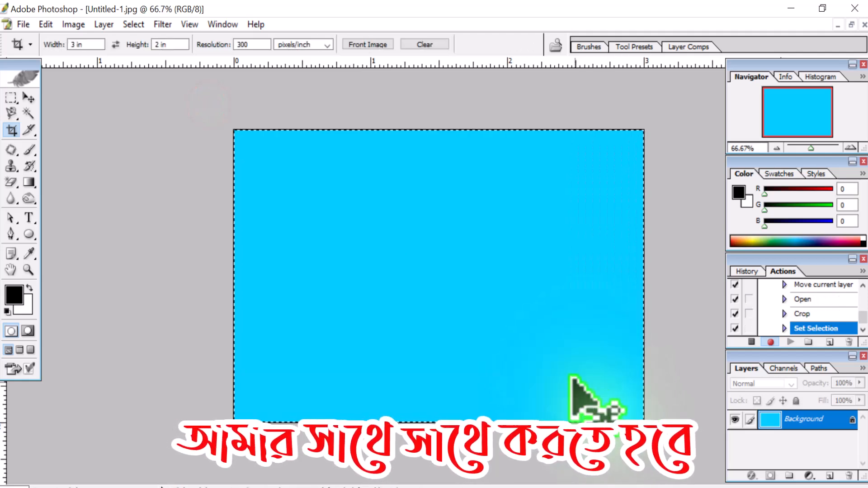
# Step: Cut the whole second cropped image to the clipboard and close its document without saving changes
pyautogui.hotkey('ctrl', 'x')
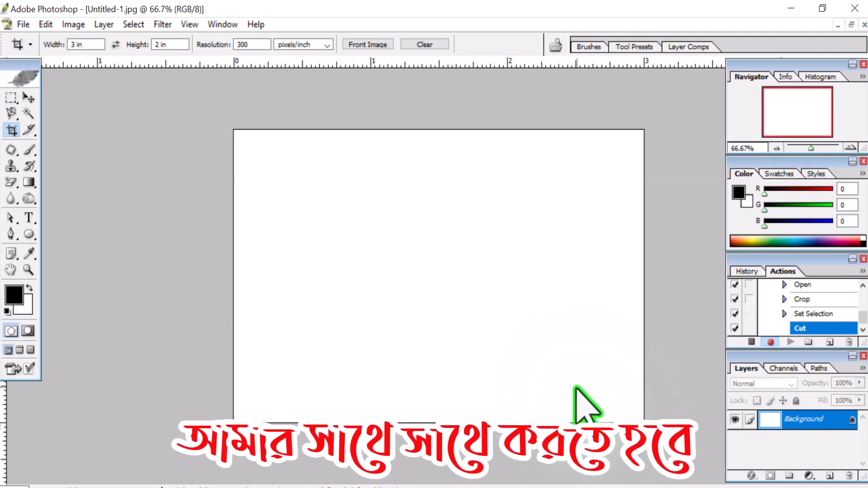
pyautogui.hotkey('ctrl', 'w')
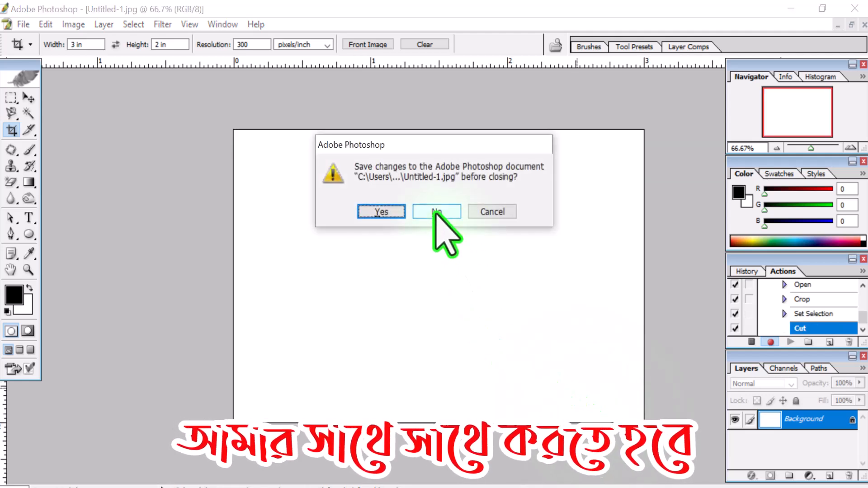
pyautogui.click(436, 211)
# Step: Paste the second image into the 4 × 6 in page and move it down below the first one
pyautogui.hotkey('ctrl', 'v')
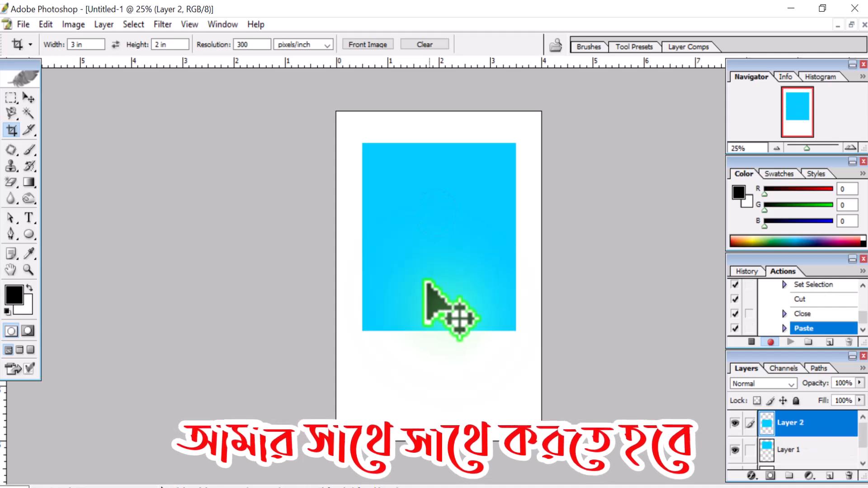
pyautogui.click(28, 97)
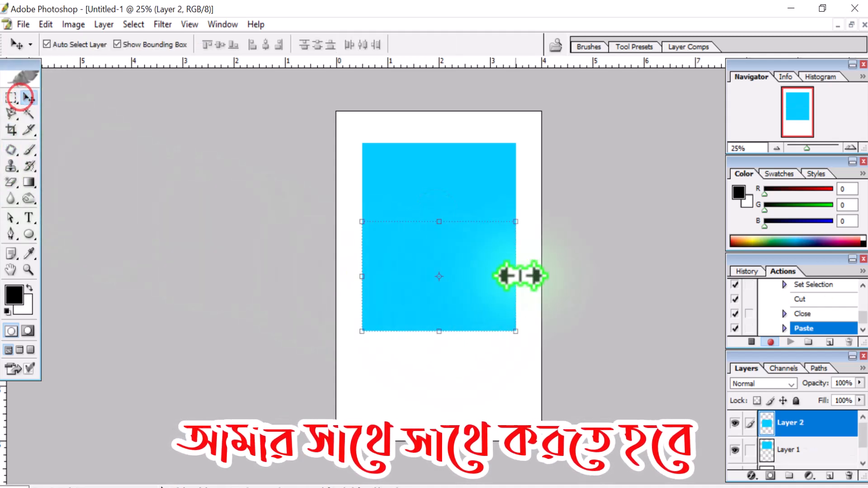
pyautogui.moveTo(493, 249); pyautogui.dragTo(489, 310)
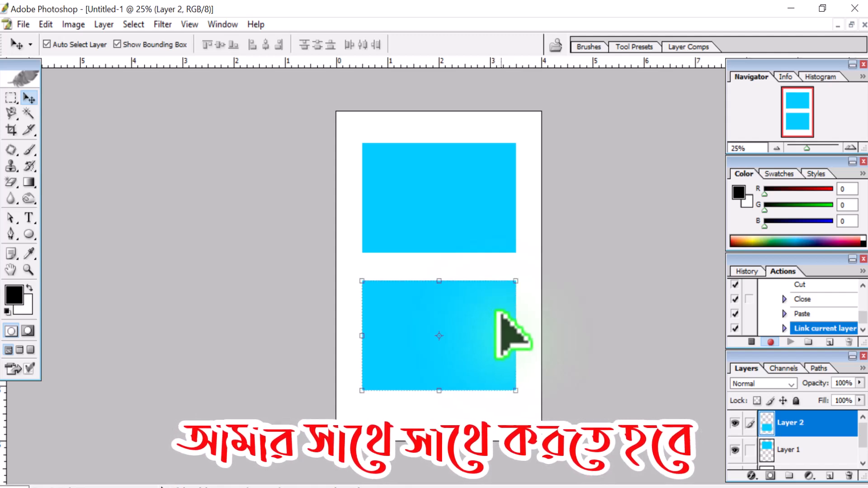
# Step: Merge all visible layers to finish the recording, and close the document without saving changes
pyautogui.hotkey('ctrl', 'shift', 'e')
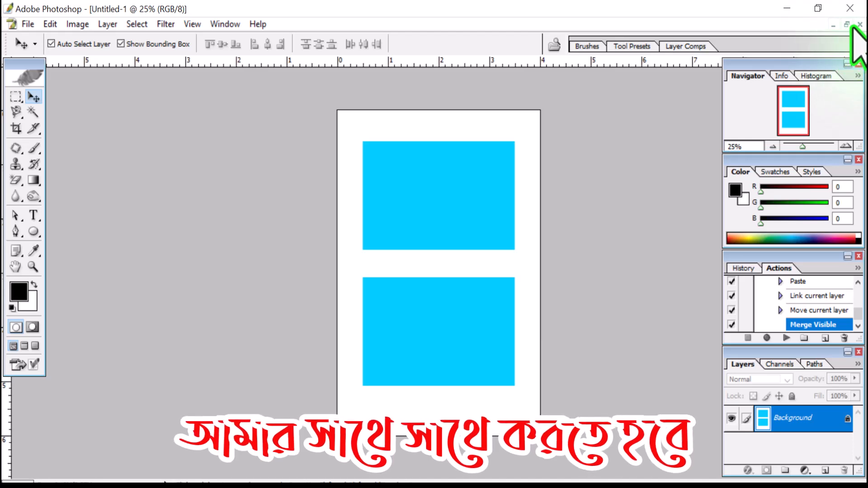
pyautogui.click(858, 24)
pyautogui.click(434, 200)
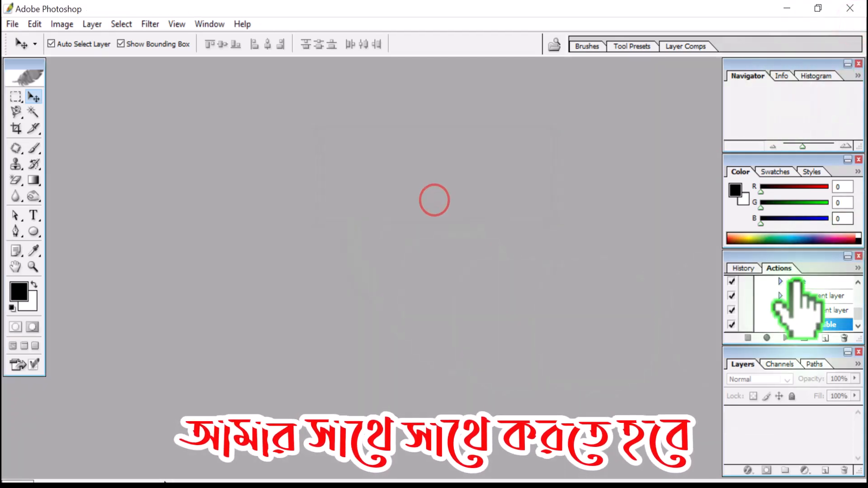
# Step: Enlarge the list of recorded commands and turn on the dialog toggle for both Open and both Crop commands of Action 1
pyautogui.moveTo(790, 251); pyautogui.dragTo(775, 34)
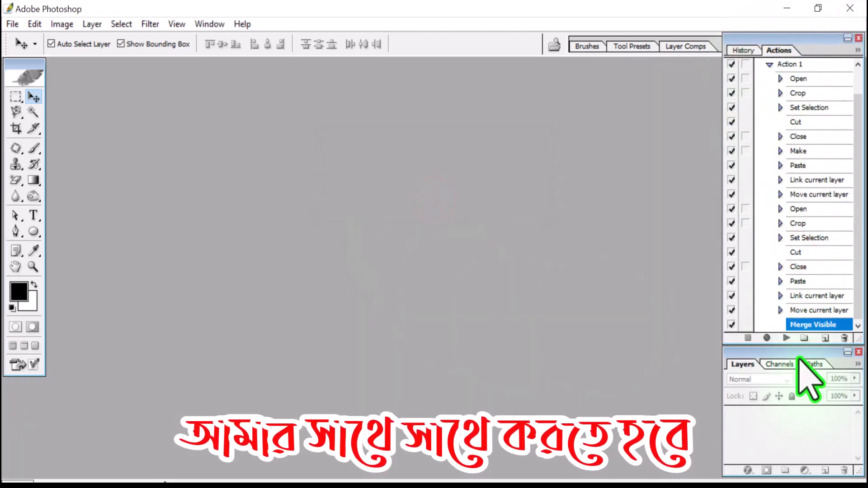
pyautogui.moveTo(808, 345); pyautogui.dragTo(819, 461)
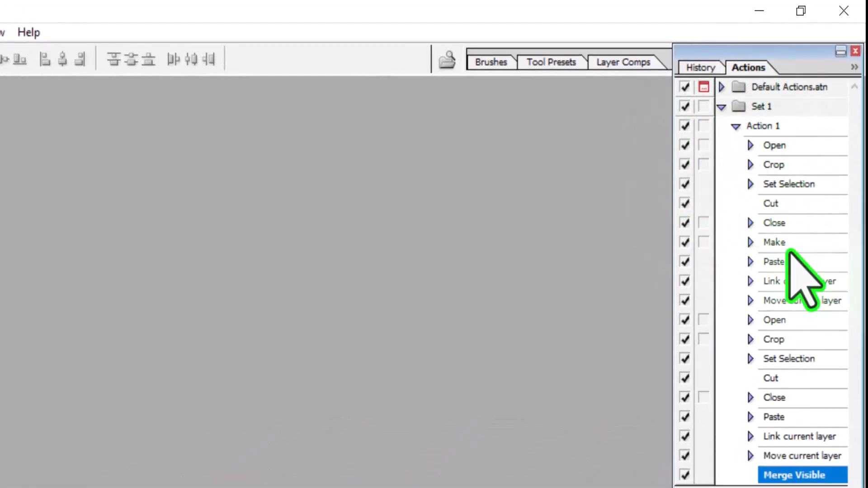
pyautogui.click(703, 165)
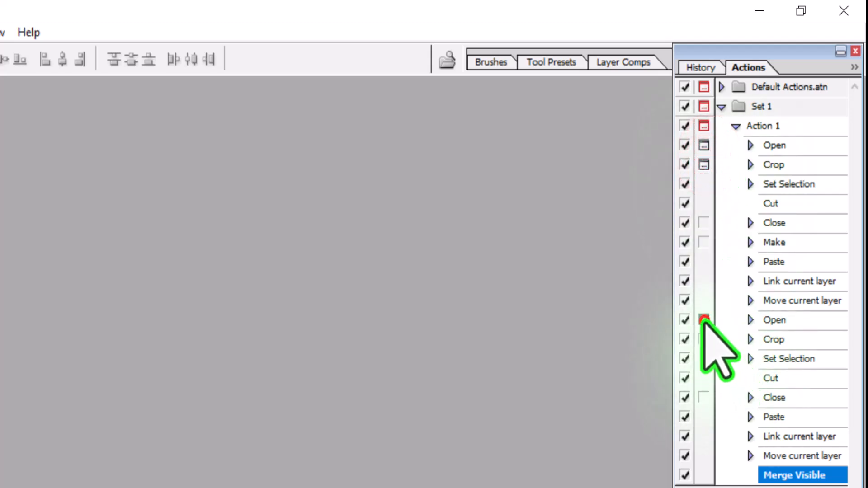
pyautogui.click(704, 339)
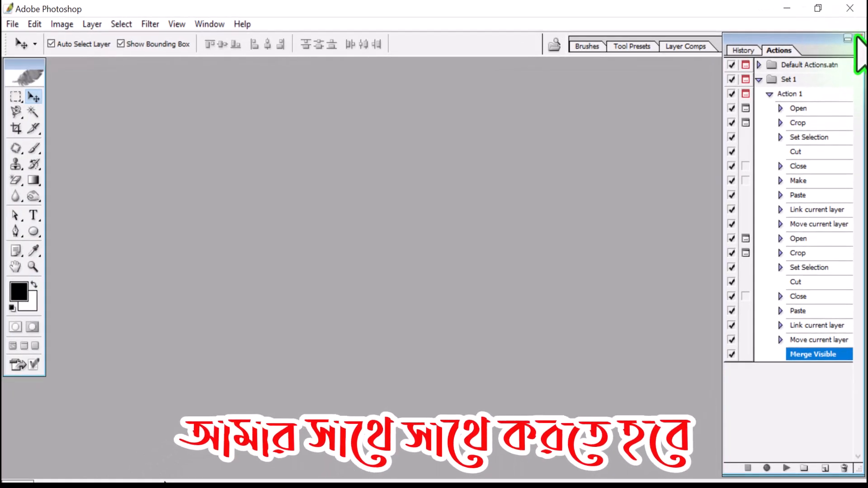
# Step: Reset the workspace palettes to their default locations
pyautogui.click(206, 22)
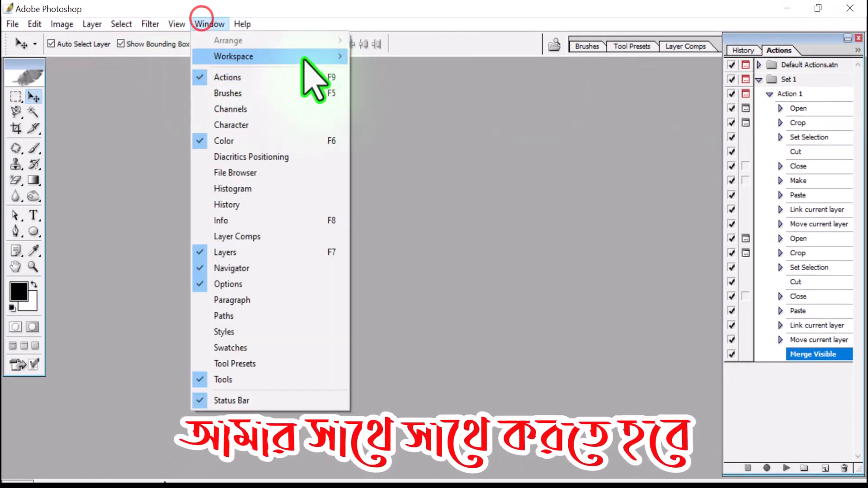
pyautogui.click(300, 57)
pyautogui.click(437, 92)
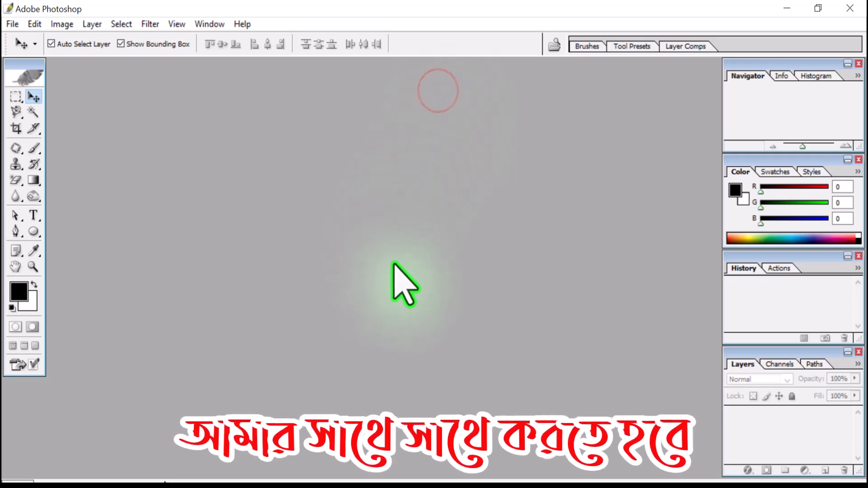
# Step: Run Action 1 and open Screenshot_2.png from the Tute folder as its first image
pyautogui.doubleClick(365, 293)
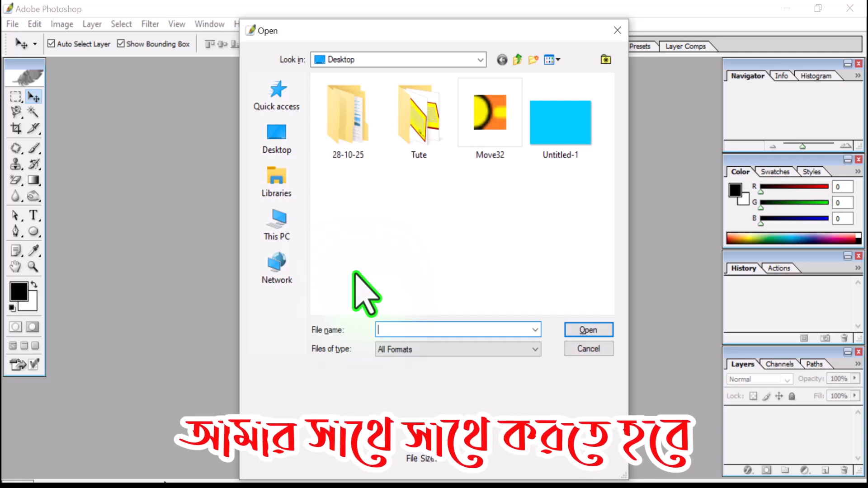
pyautogui.doubleClick(410, 103)
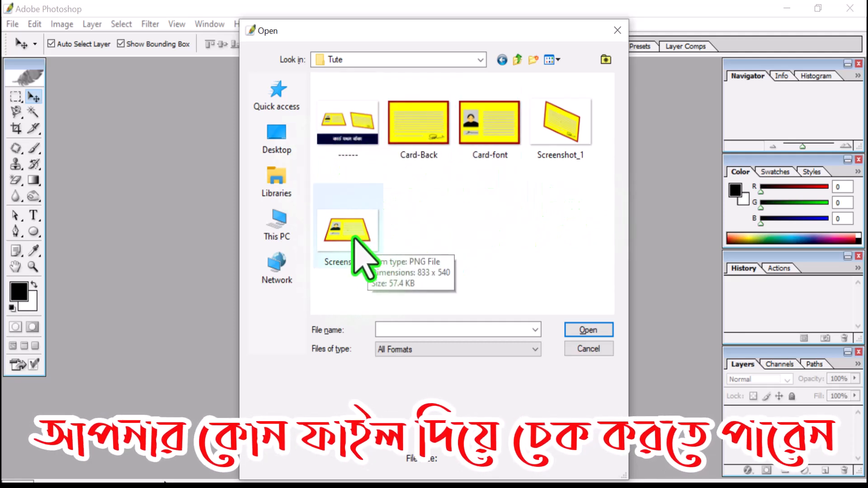
pyautogui.click(354, 239)
pyautogui.click(558, 135)
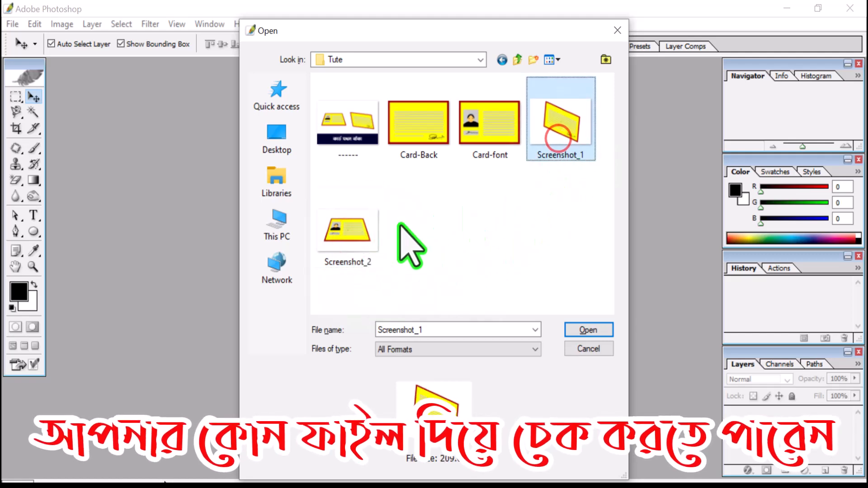
pyautogui.doubleClick(347, 230)
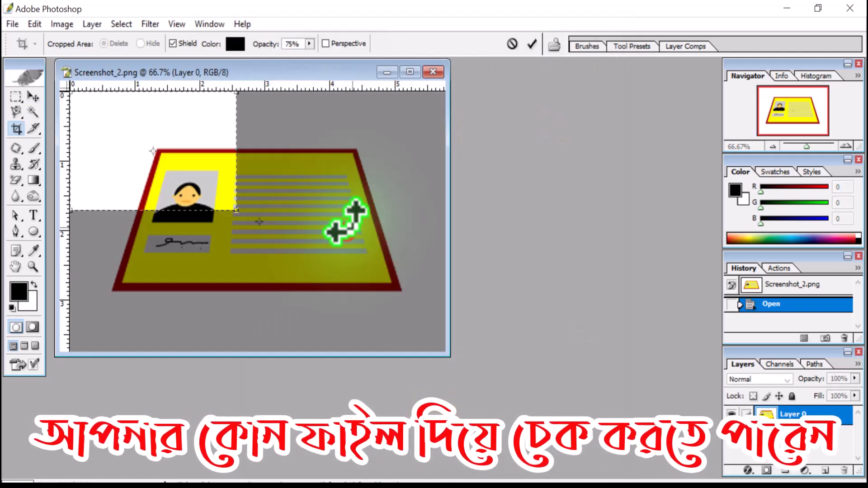
# Step: Maximize the image window and perspective-crop the card by fitting the crop frame's corners to the card's four corners
pyautogui.click(410, 72)
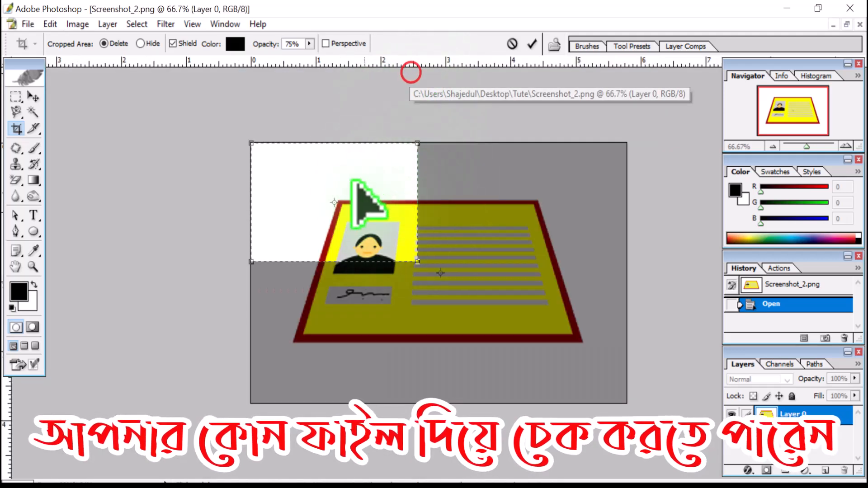
pyautogui.moveTo(311, 165); pyautogui.dragTo(393, 217)
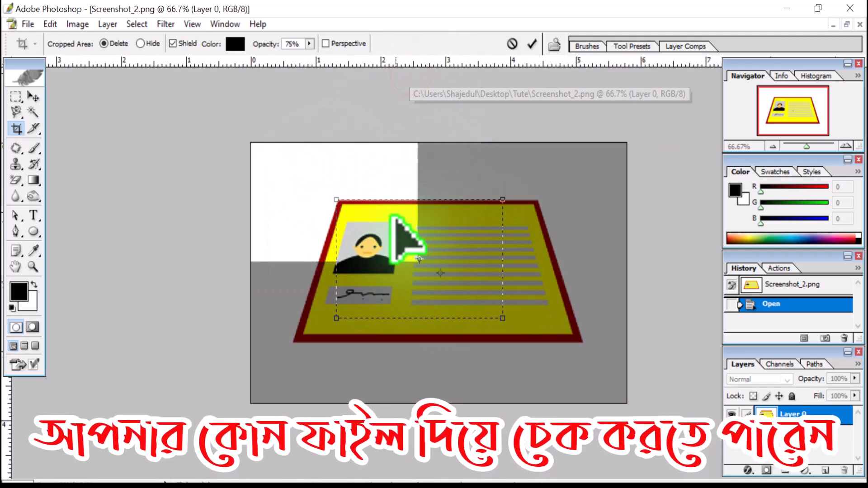
pyautogui.click(351, 43)
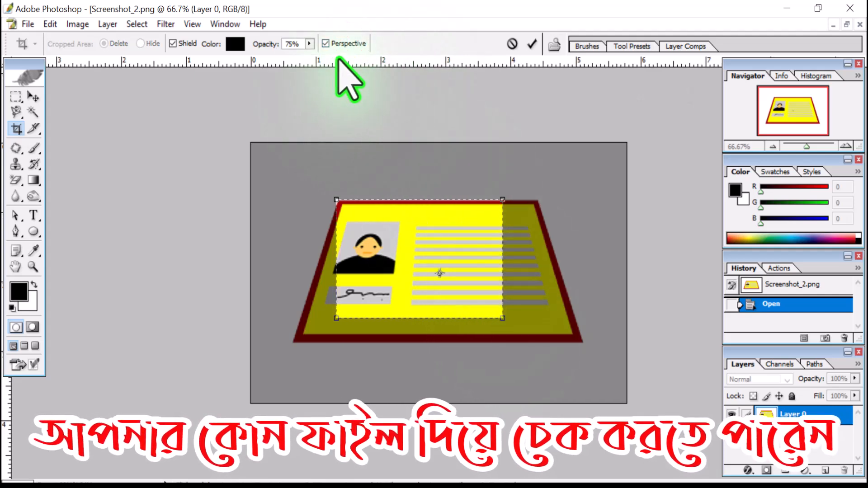
pyautogui.moveTo(502, 318); pyautogui.dragTo(582, 338)
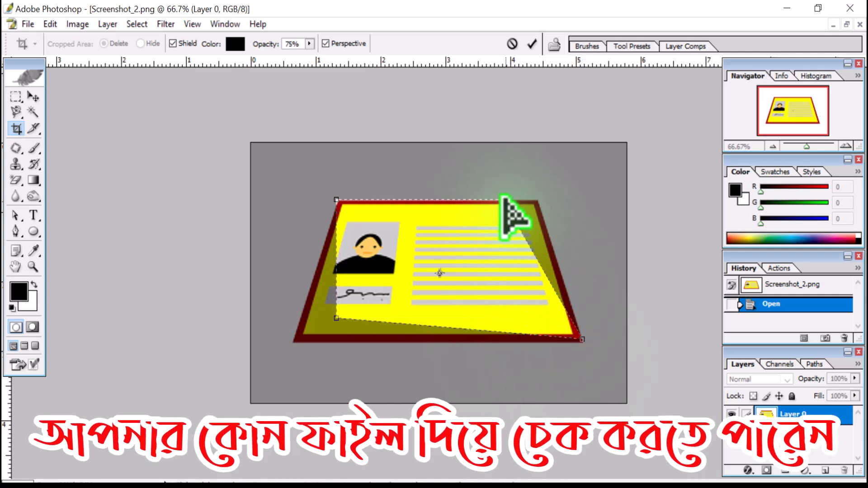
pyautogui.moveTo(503, 200); pyautogui.dragTo(537, 200)
pyautogui.moveTo(337, 319); pyautogui.dragTo(295, 343)
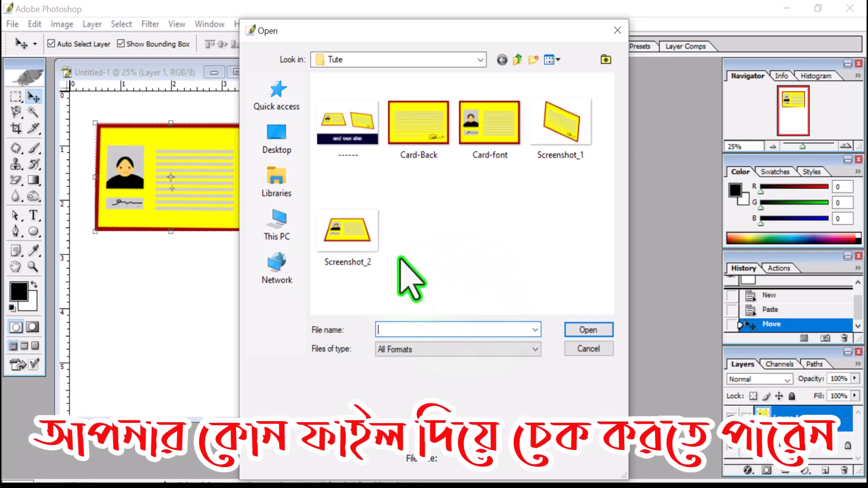
# Step: Open Screenshot_1.png from the Tute folder as the running action's second image
pyautogui.click(580, 143)
pyautogui.doubleClick(581, 143)
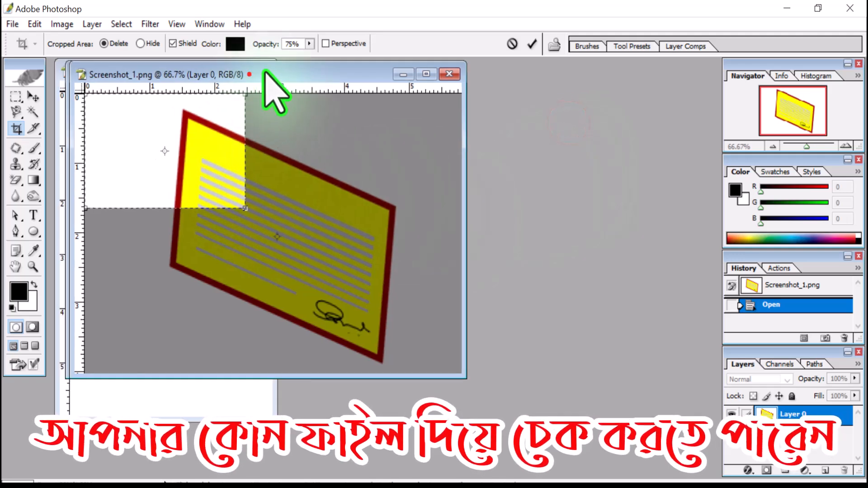
# Step: Move the Screenshot_1.png window beside the page and perspective-crop the card, fitting the crop frame's corners to the card's four corners
pyautogui.moveTo(249, 75); pyautogui.dragTo(469, 73)
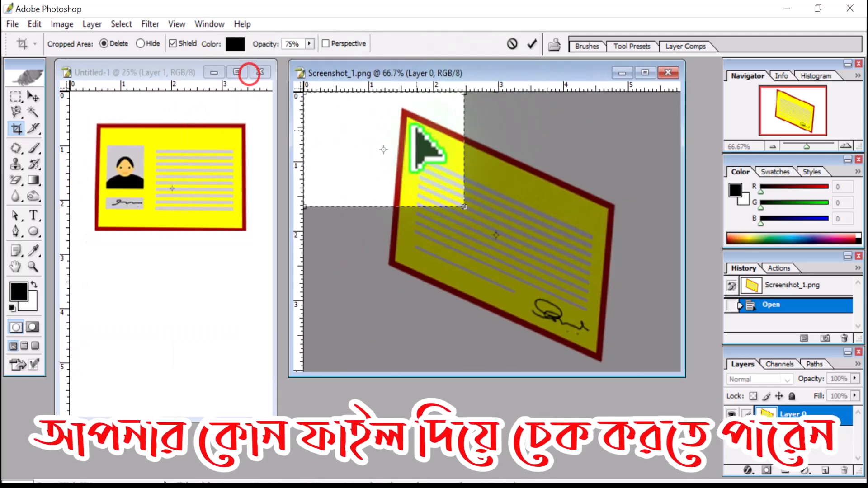
pyautogui.moveTo(416, 128); pyautogui.dragTo(516, 142)
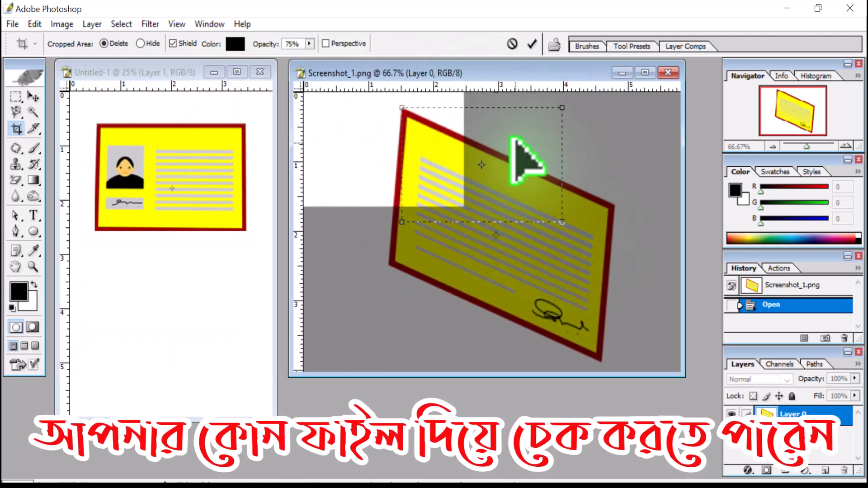
pyautogui.click(352, 42)
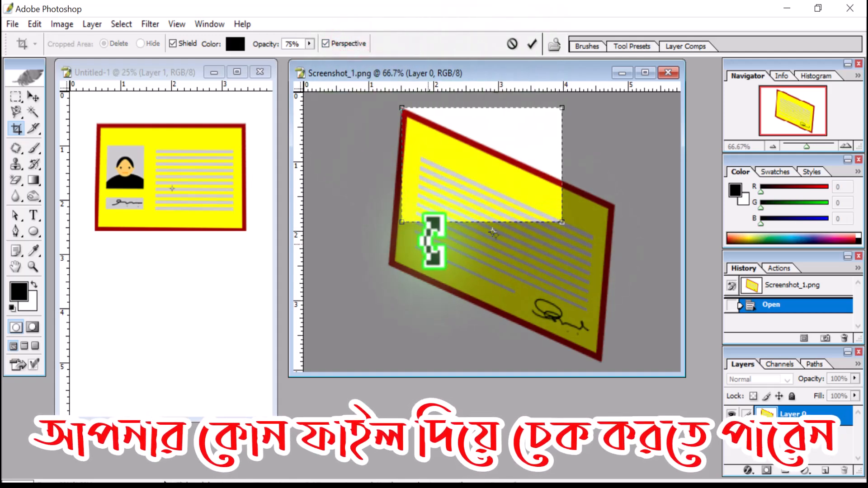
pyautogui.moveTo(403, 224); pyautogui.dragTo(392, 251)
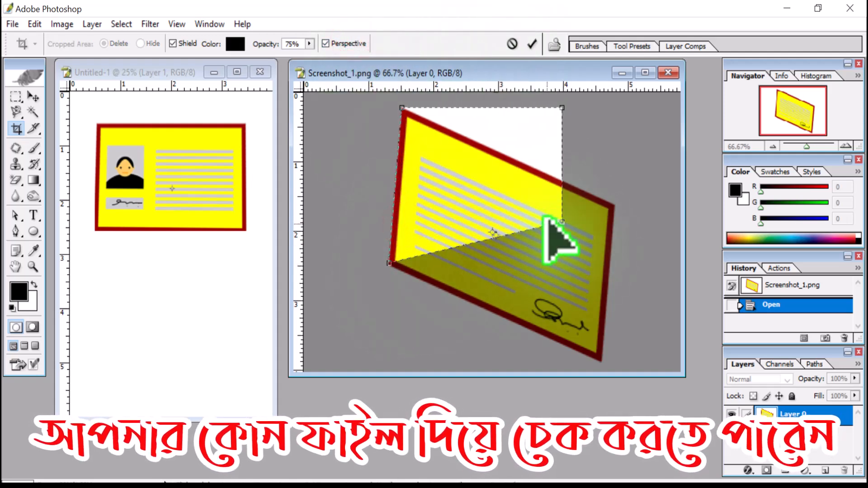
pyautogui.moveTo(562, 222); pyautogui.dragTo(603, 362)
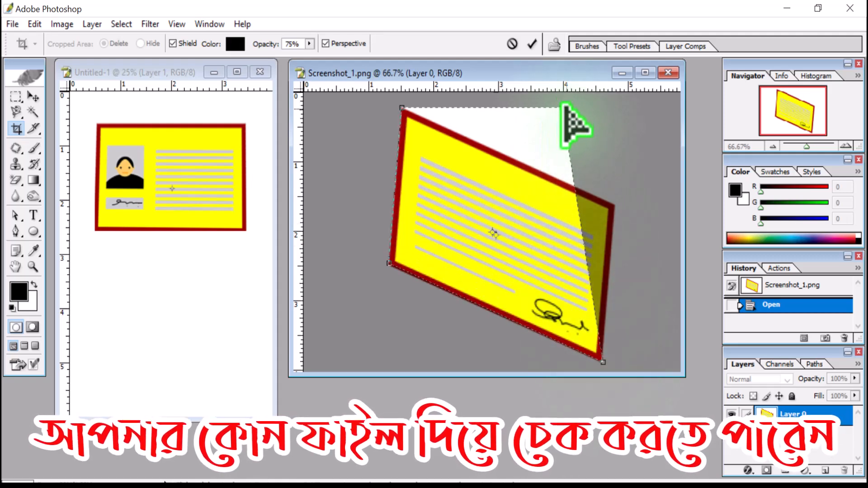
pyautogui.moveTo(561, 107); pyautogui.dragTo(613, 203)
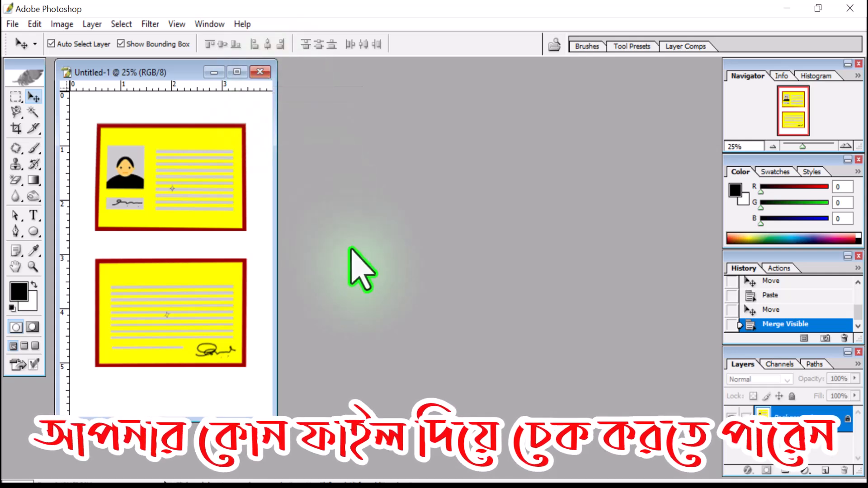
# Step: Try a print scale of 150% for the finished page in the print settings and cancel without printing
pyautogui.hotkey('ctrl', 'p')
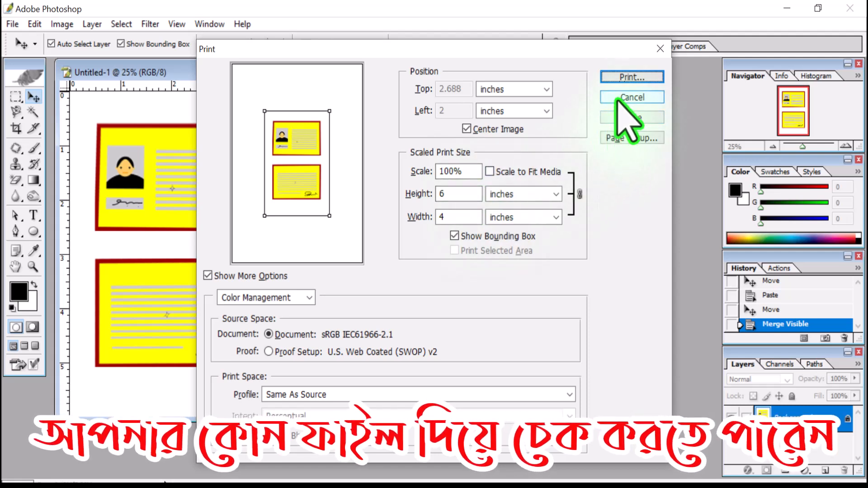
pyautogui.moveTo(466, 169); pyautogui.dragTo(420, 170)
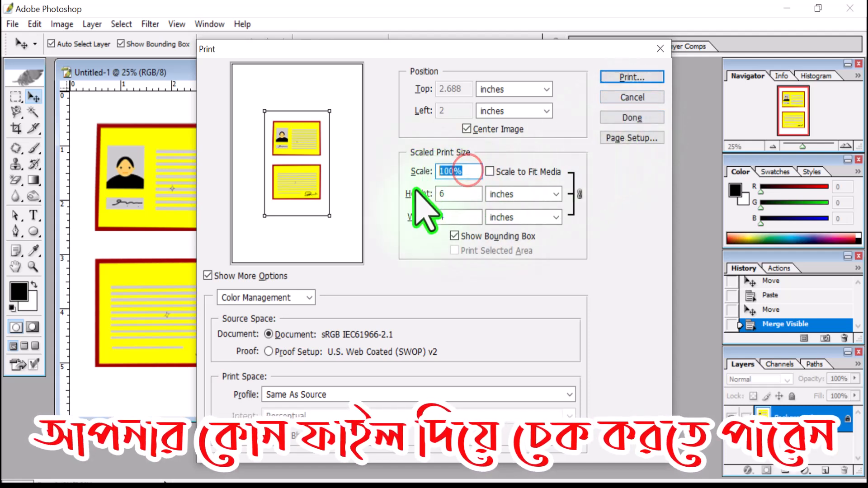
pyautogui.write('15')
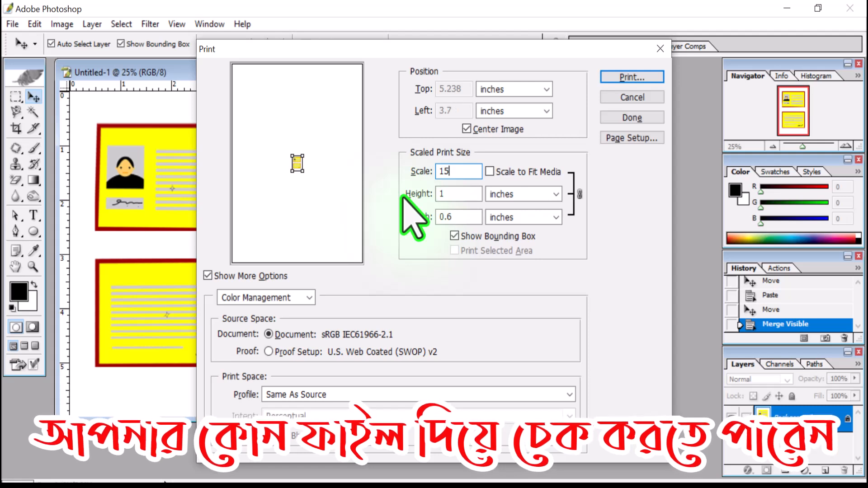
pyautogui.write('0')
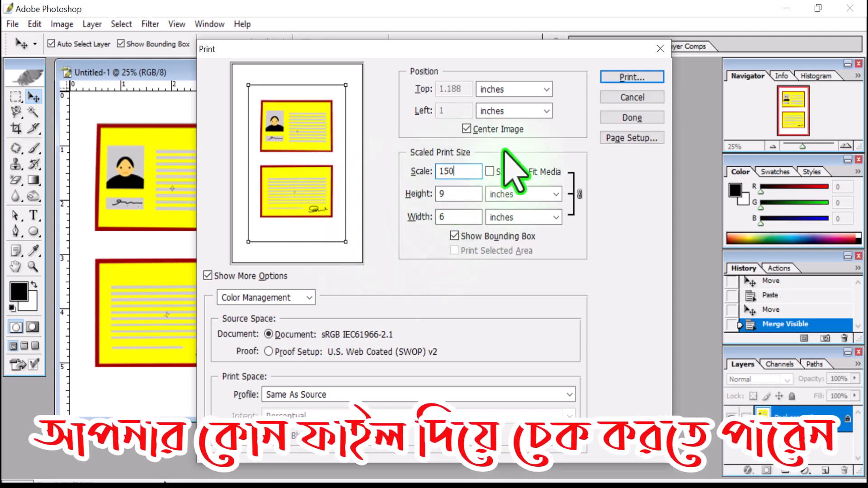
pyautogui.click(474, 161)
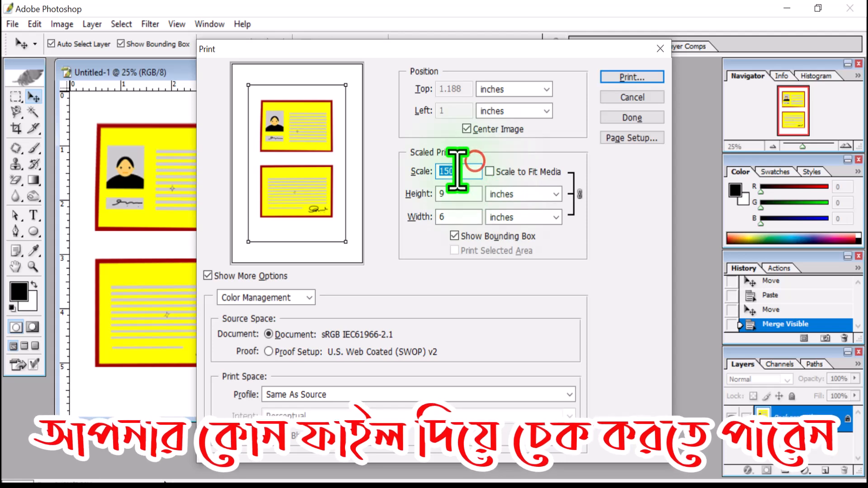
pyautogui.click(624, 97)
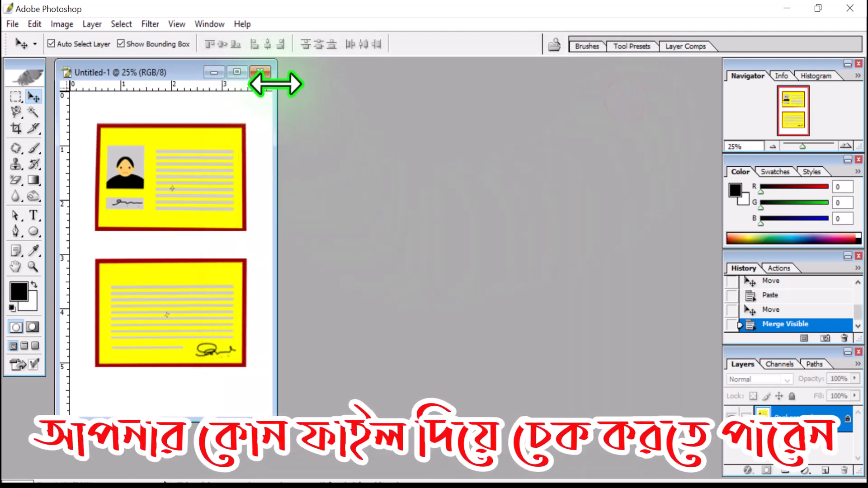
# Step: Close the page without saving and rerun Action 1 with ------.jpg from the Tute folder as its first image
pyautogui.click(264, 72)
pyautogui.click(424, 202)
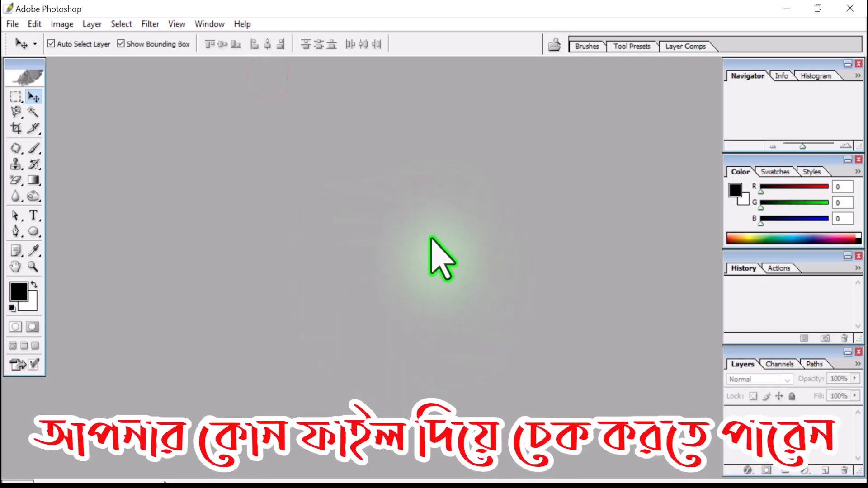
pyautogui.hotkey('ctrl', 'o')
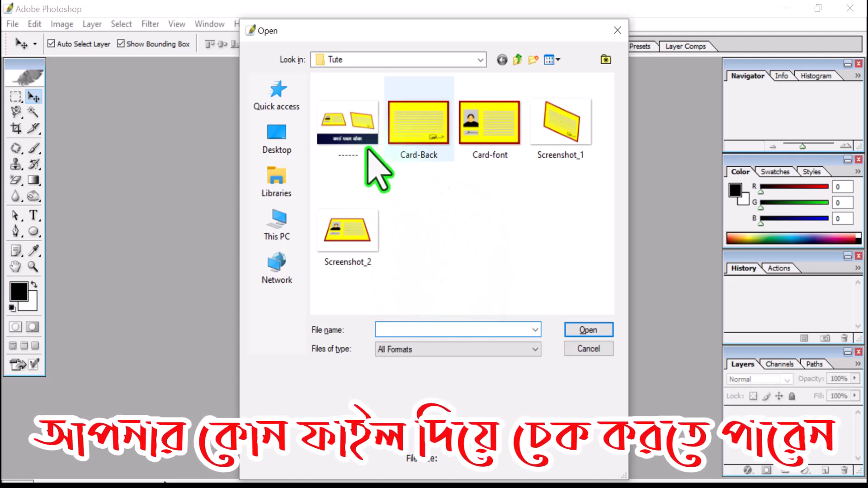
pyautogui.click(338, 128)
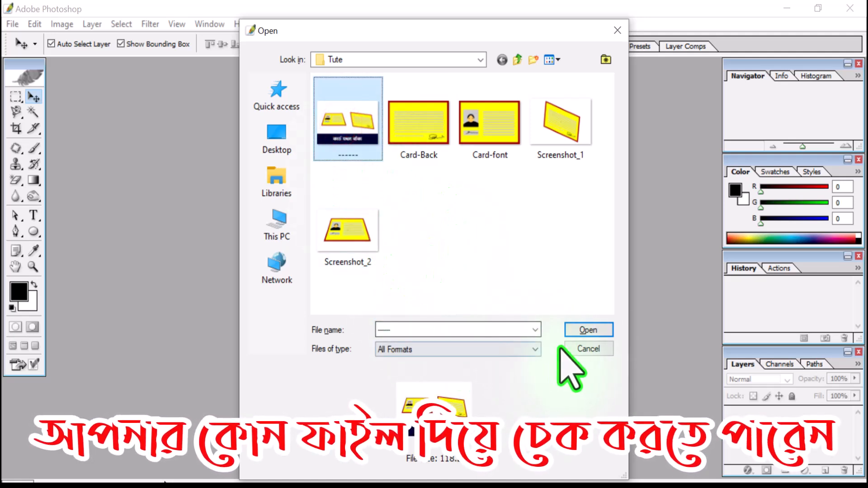
pyautogui.click(586, 330)
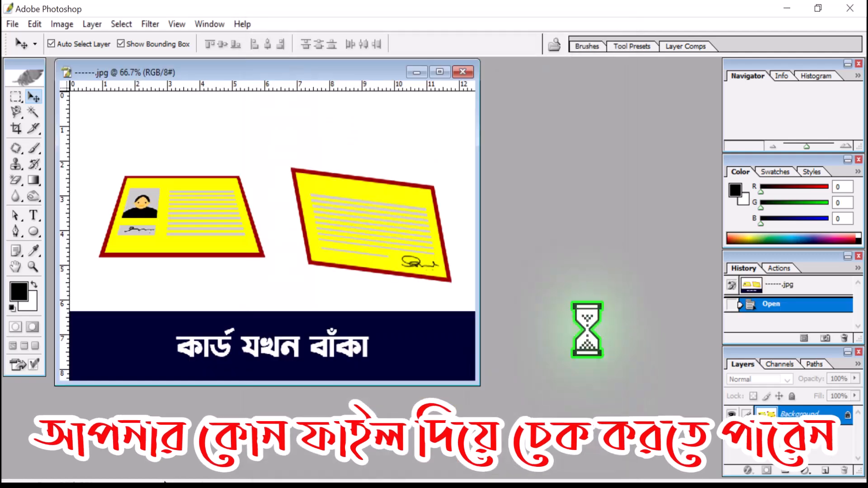
# Step: Perspective-crop the front card with the photo by fitting the crop frame's corners to that card's four corners
pyautogui.press('c')
pyautogui.moveTo(112, 97)
pyautogui.mouseDown()
pyautogui.moveTo(201, 174)
pyautogui.moveTo(163, 178)
pyautogui.mouseUp()
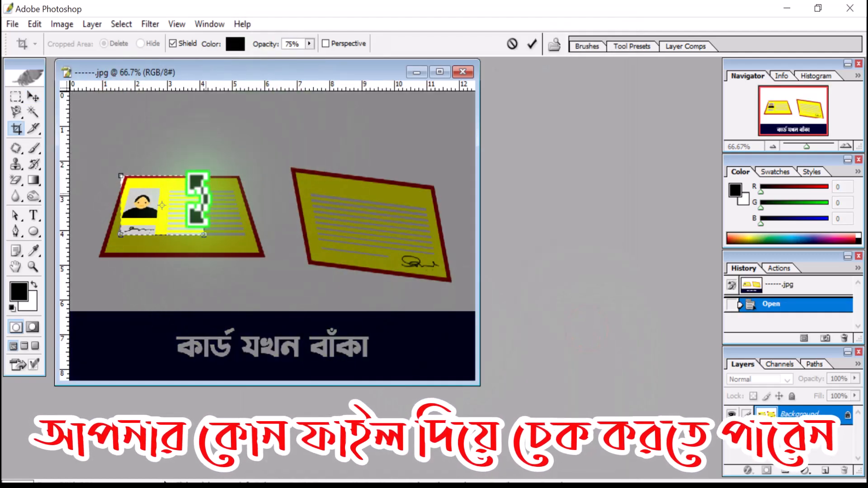
pyautogui.click(326, 43)
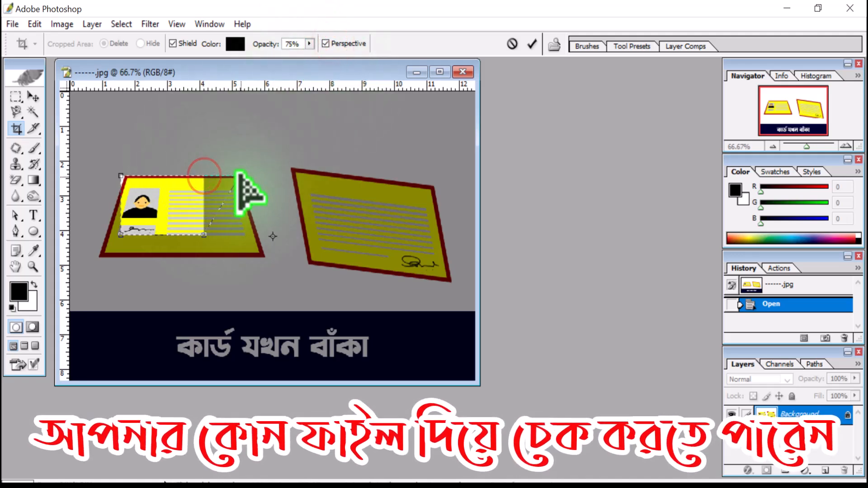
pyautogui.moveTo(202, 234); pyautogui.dragTo(263, 258)
pyautogui.moveTo(119, 234); pyautogui.dragTo(94, 255)
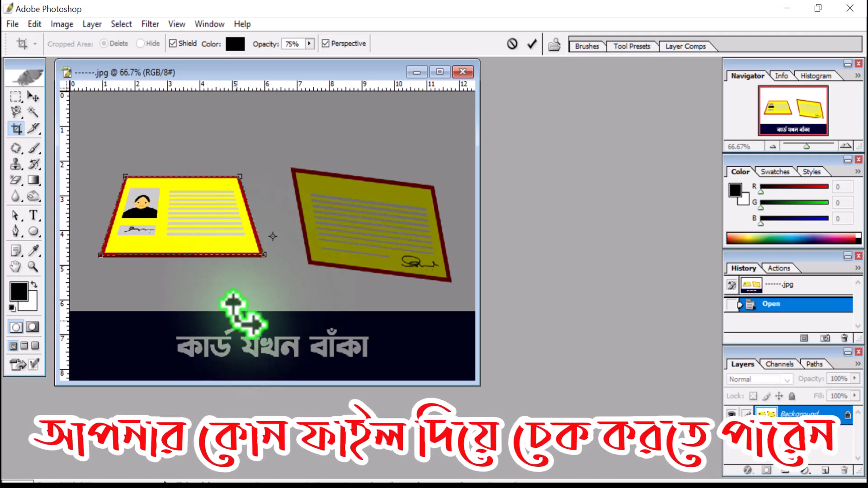
pyautogui.press('v')
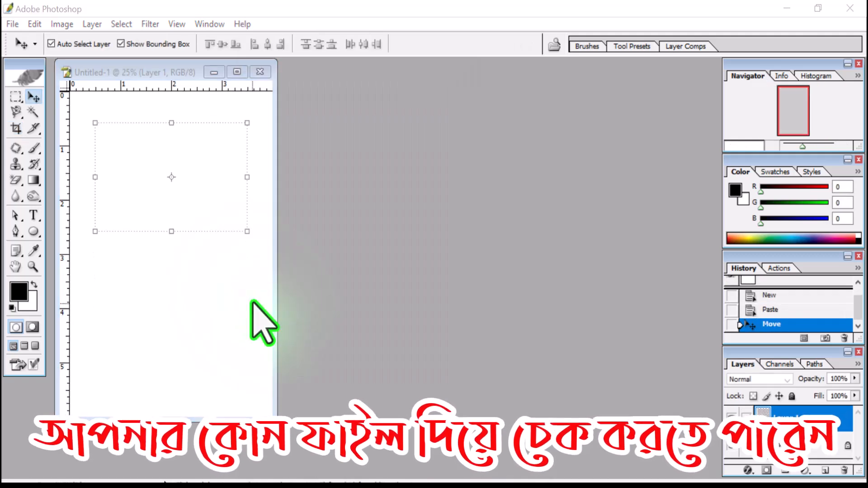
# Step: Open ------.jpg as the action's second image and perspective-crop the back card by fitting the crop frame to its four corners
pyautogui.hotkey('ctrl', 'o')
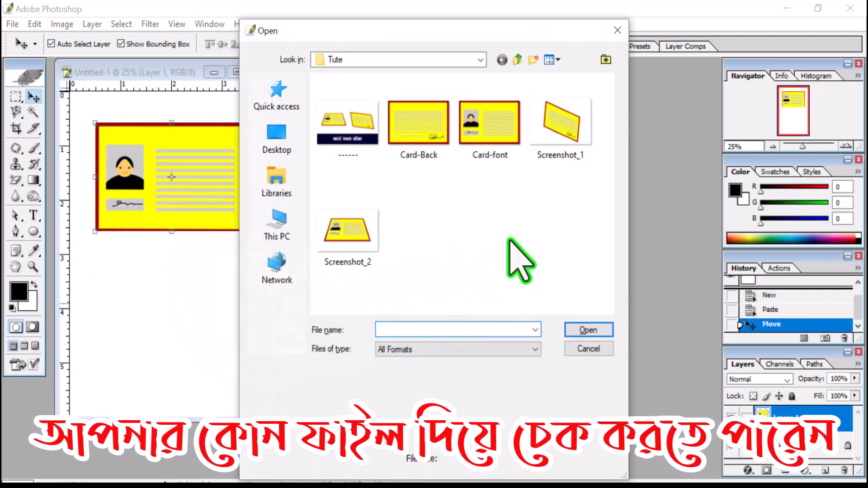
pyautogui.doubleClick(353, 132)
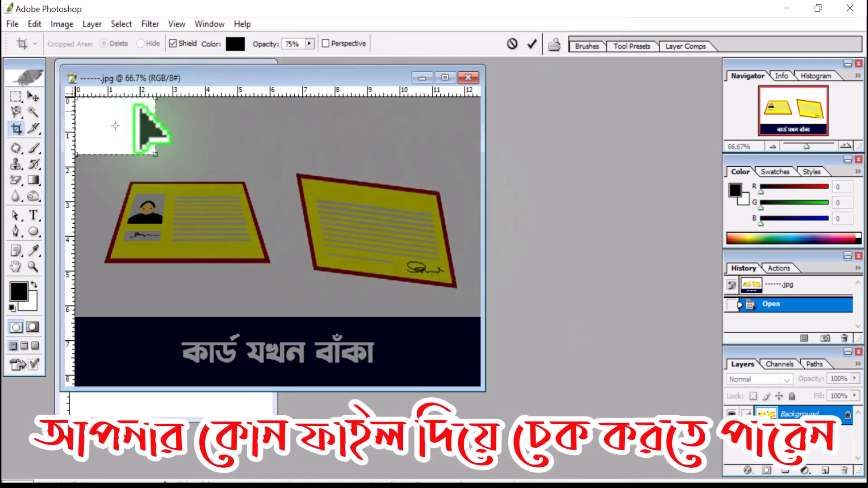
pyautogui.moveTo(134, 105); pyautogui.dragTo(361, 182)
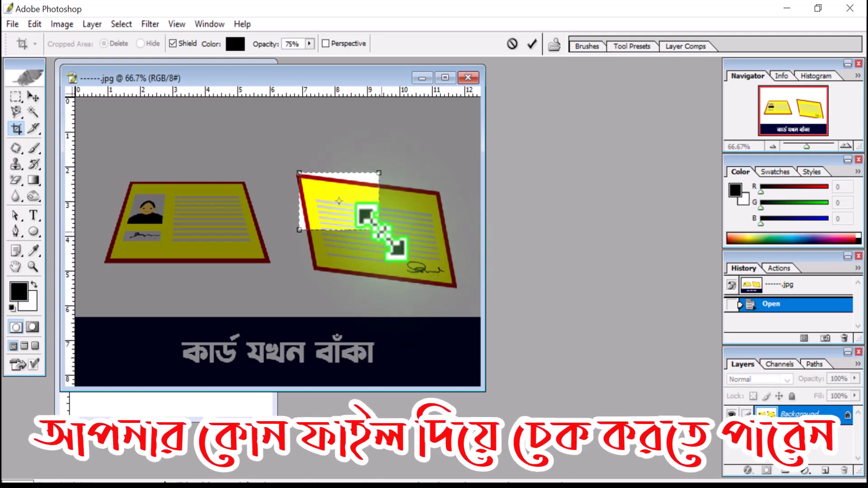
pyautogui.click(325, 43)
pyautogui.moveTo(379, 173); pyautogui.dragTo(441, 199)
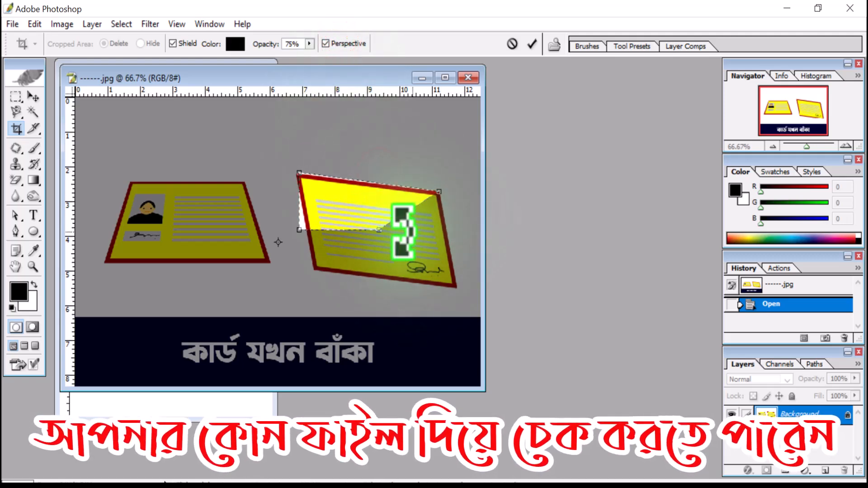
pyautogui.moveTo(378, 230); pyautogui.dragTo(453, 287)
pyautogui.moveTo(299, 229); pyautogui.dragTo(312, 263)
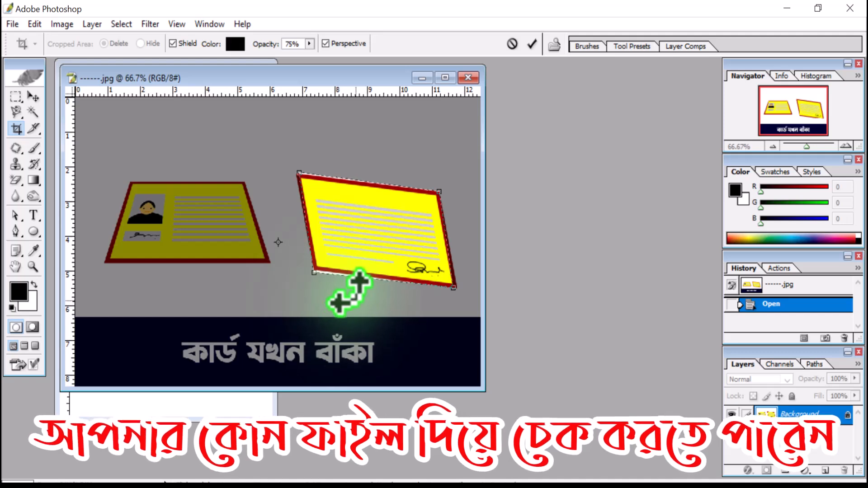
pyautogui.press('v')
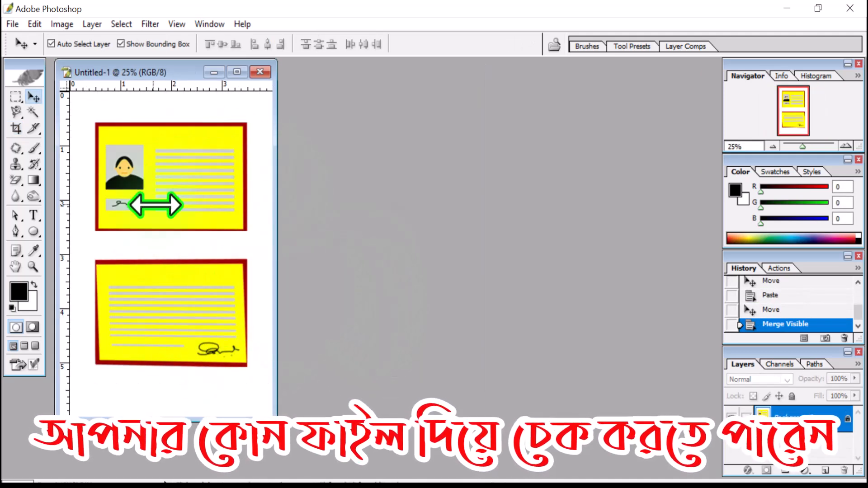
# Step: View the finished two-card page maximized, and close it without saving
pyautogui.click(237, 72)
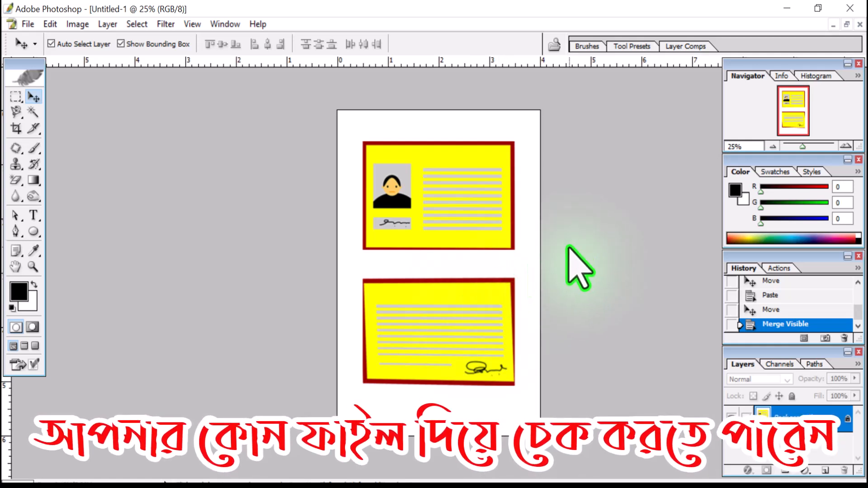
pyautogui.click(859, 23)
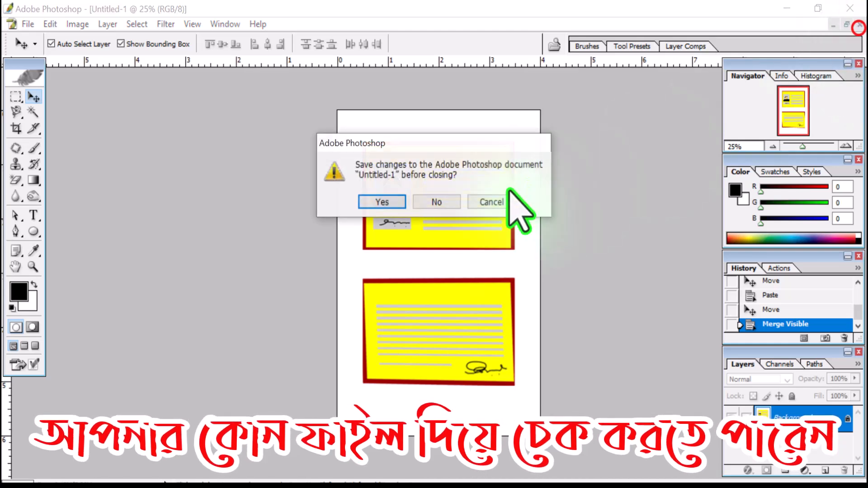
pyautogui.click(430, 202)
# Step: Save the Set 1 action set to the Desktop as an ATN file named Set 1
pyautogui.click(780, 267)
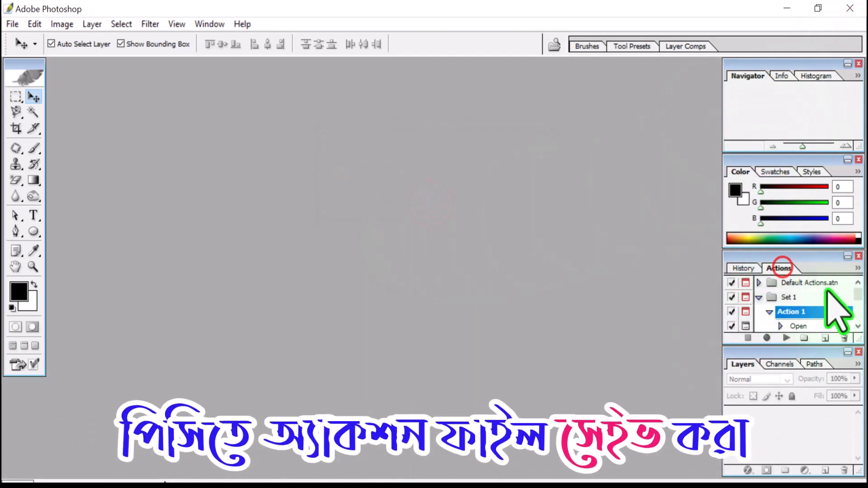
pyautogui.click(766, 297)
pyautogui.click(761, 297)
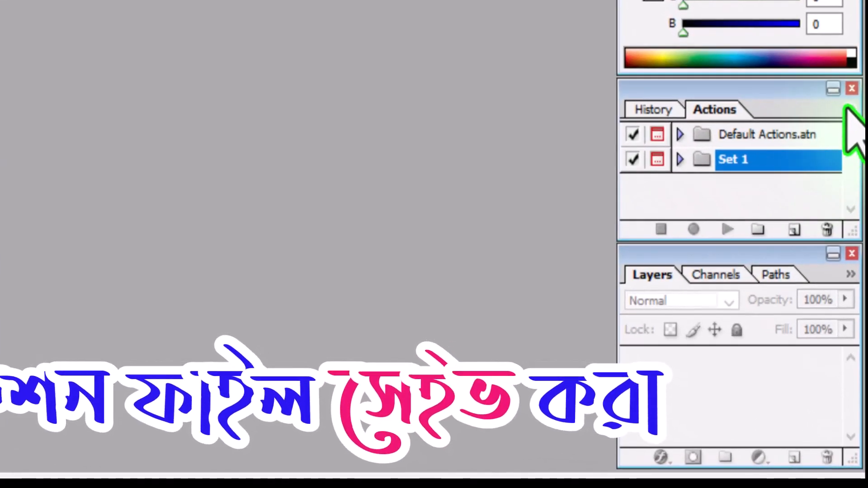
pyautogui.click(846, 108)
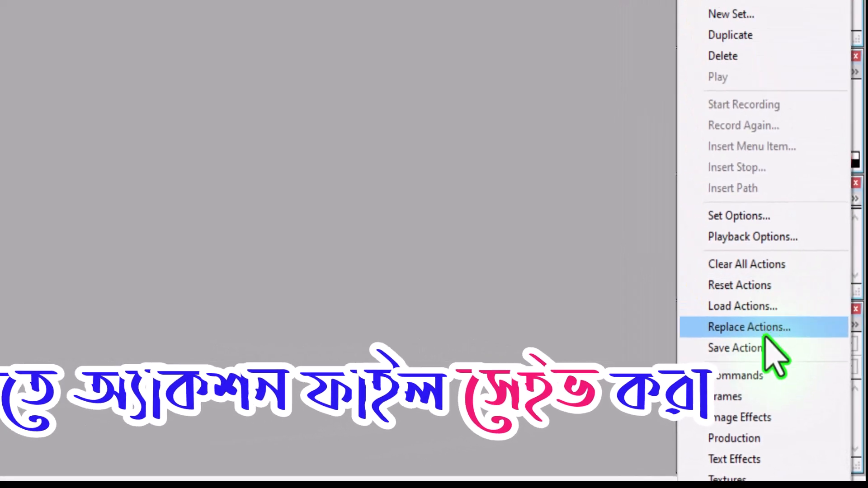
pyautogui.click(723, 304)
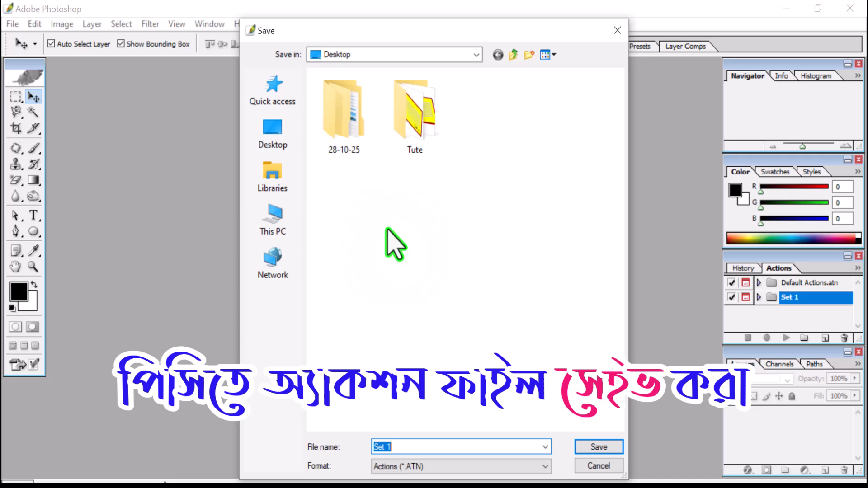
pyautogui.click(274, 142)
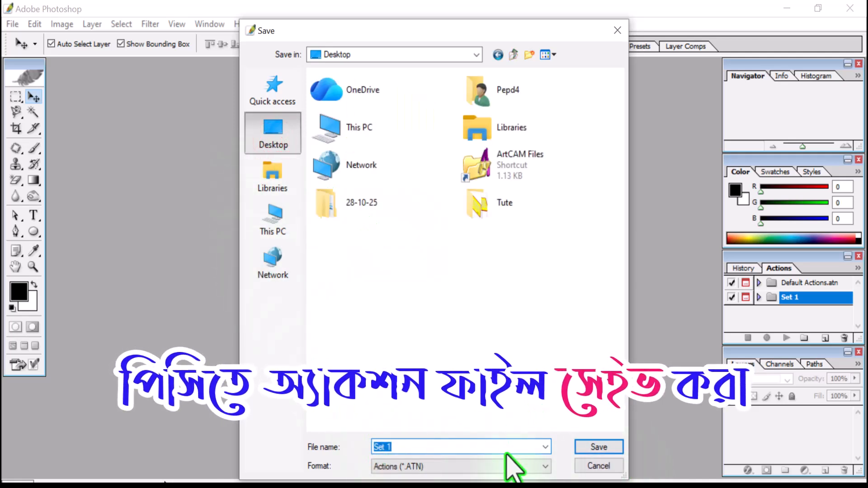
pyautogui.click(596, 445)
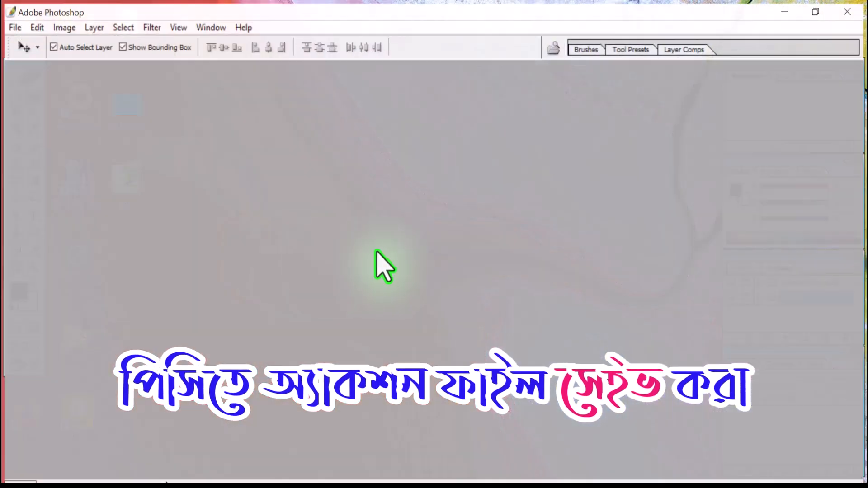
# Step: Delete Set 1 from the action list and load it again from the saved Set 1 file on the desktop
pyautogui.moveTo(812, 301); pyautogui.dragTo(843, 338)
pyautogui.click(568, 311)
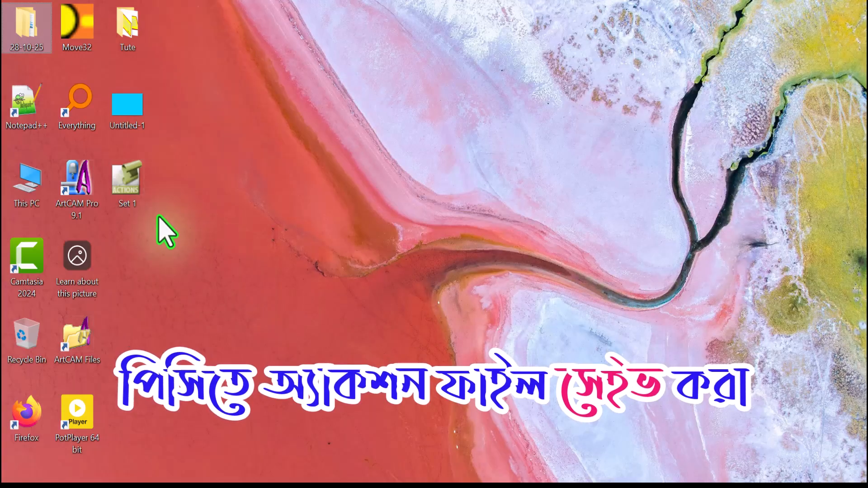
pyautogui.moveTo(128, 184); pyautogui.dragTo(742, 286)
pyautogui.hotkey('alt', 'Tab')
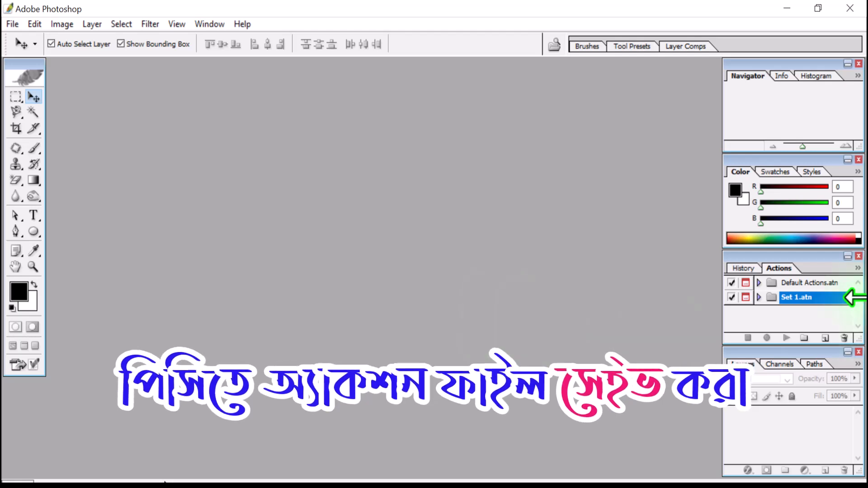
# Step: Start a test run of the reloaded action, cancel opening an image and stop the playback
pyautogui.doubleClick(457, 302)
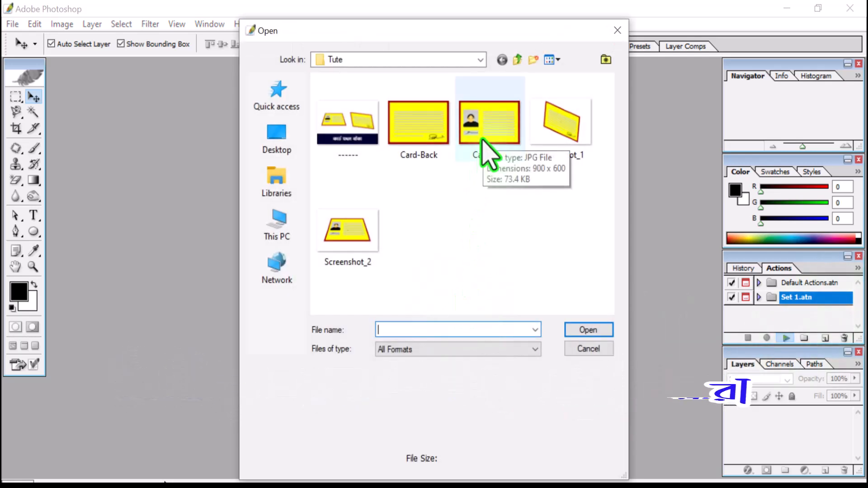
pyautogui.click(585, 349)
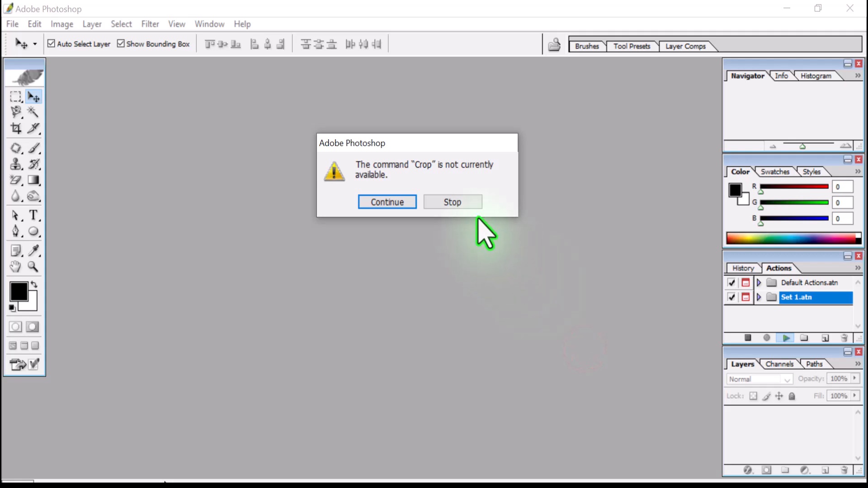
pyautogui.click(448, 203)
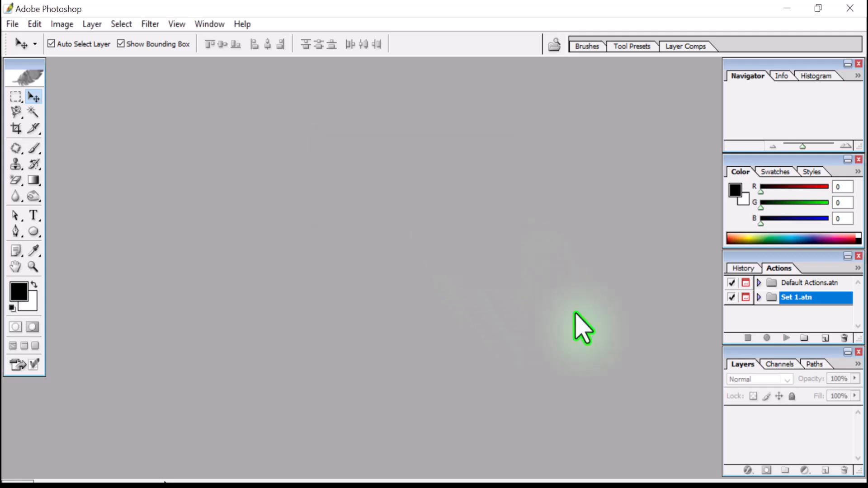